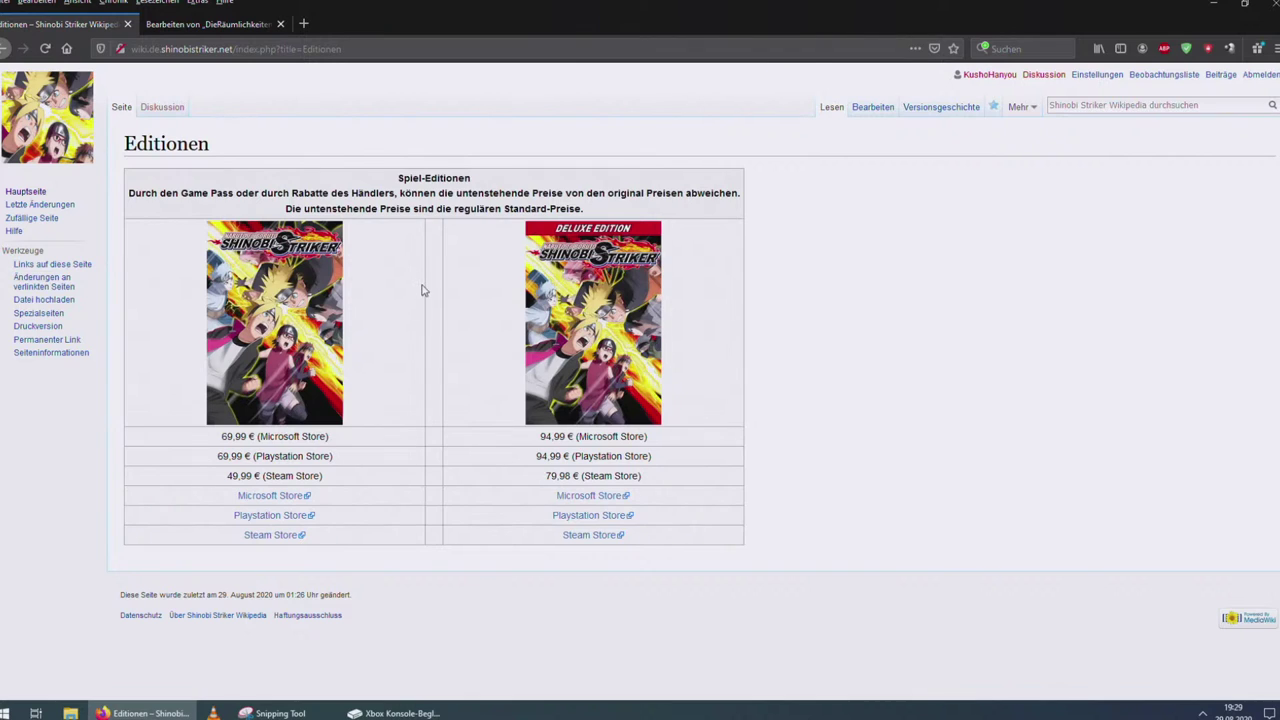
Open the Punkte-System page from the Hauptseite and examine the Ninja-Welt-Liga points table.
left_click(4, 48)
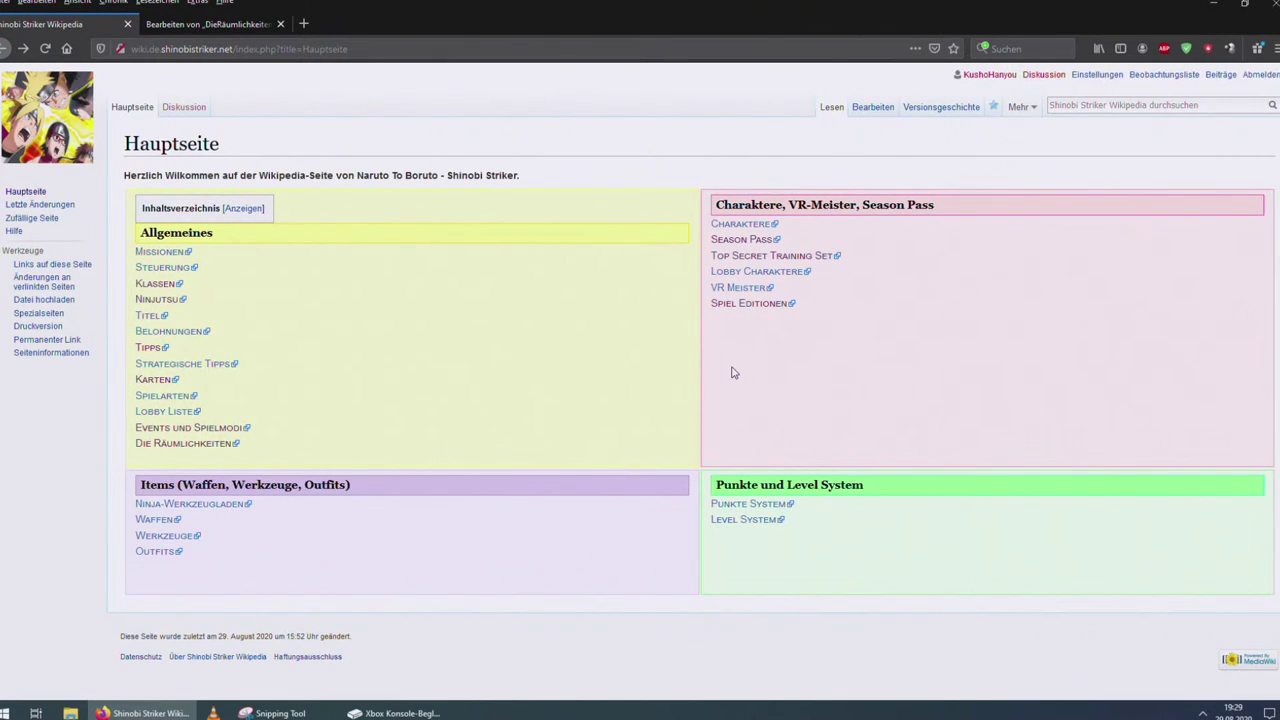
left_click(750, 504)
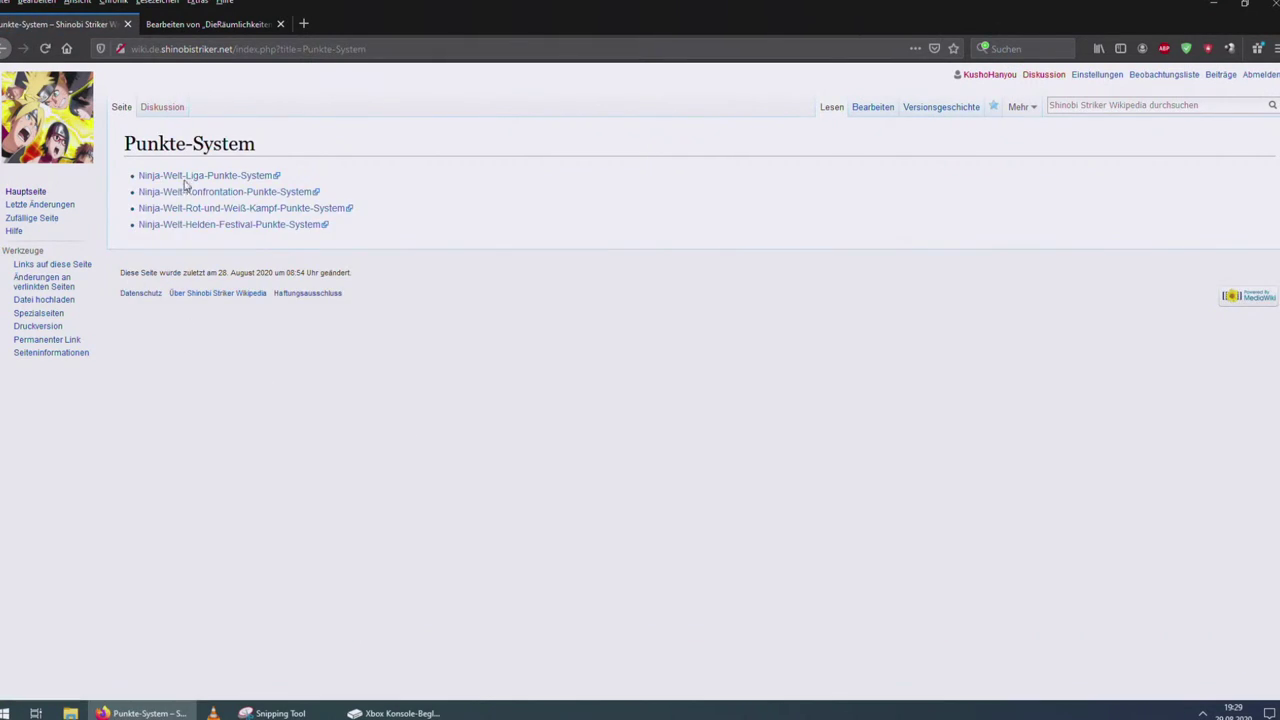
left_click(182, 178)
scroll(400, 377, "down", 1)
scroll(352, 397, "down", 1)
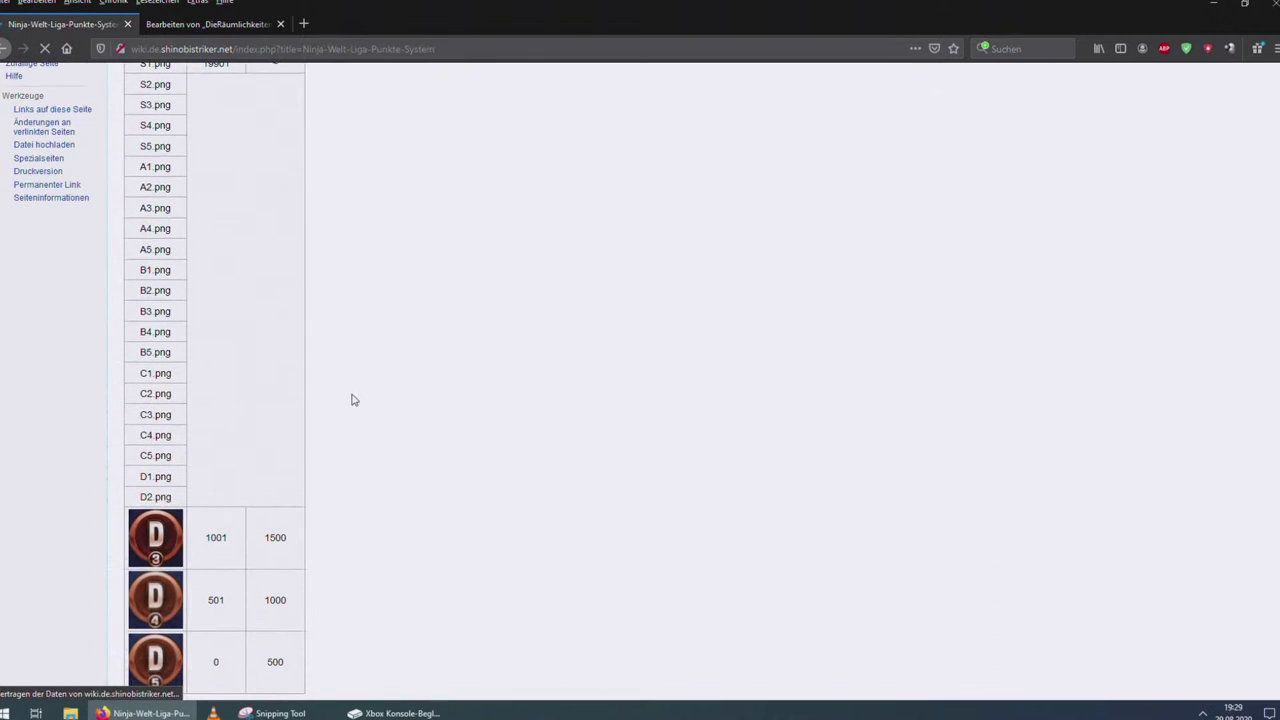
scroll(300, 420, "up", 1)
scroll(165, 510, "down", 3)
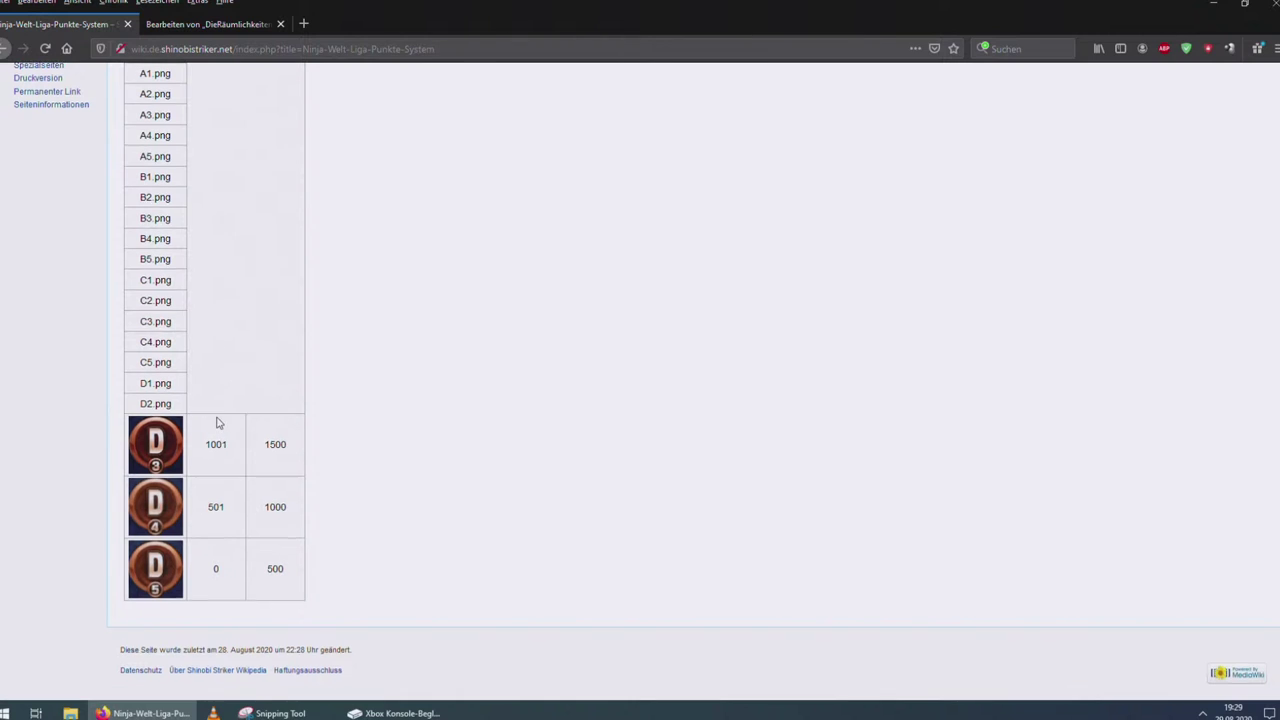
scroll(217, 423, "up", 3)
scroll(170, 625, "down", 1)
scroll(167, 497, "up", 3)
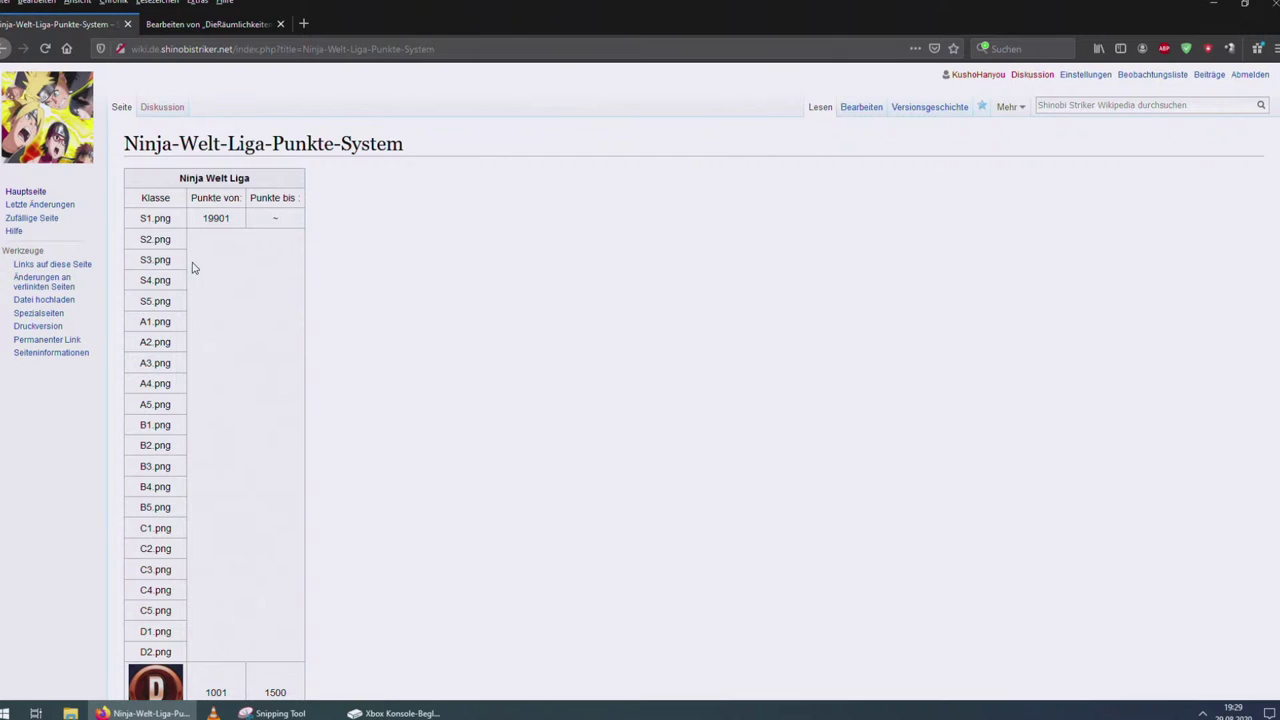
scroll(263, 363, "down", 3)
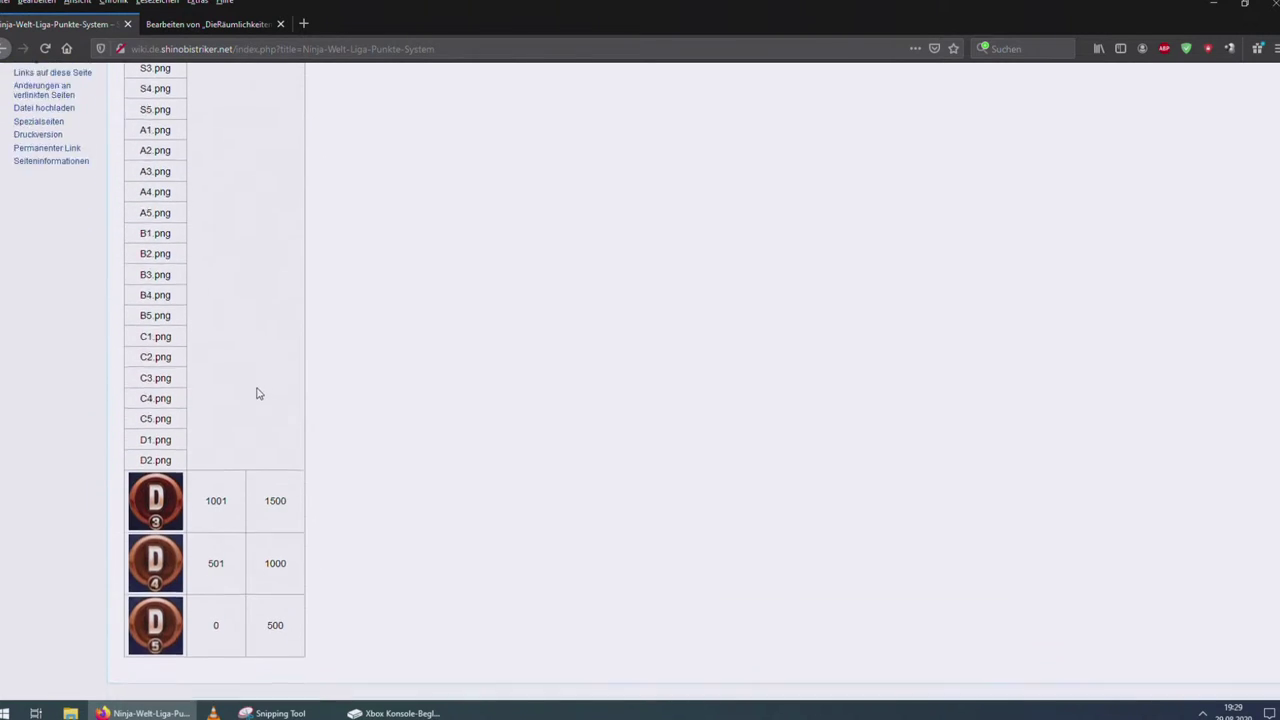
scroll(257, 391, "up", 3)
scroll(260, 446, "down", 3)
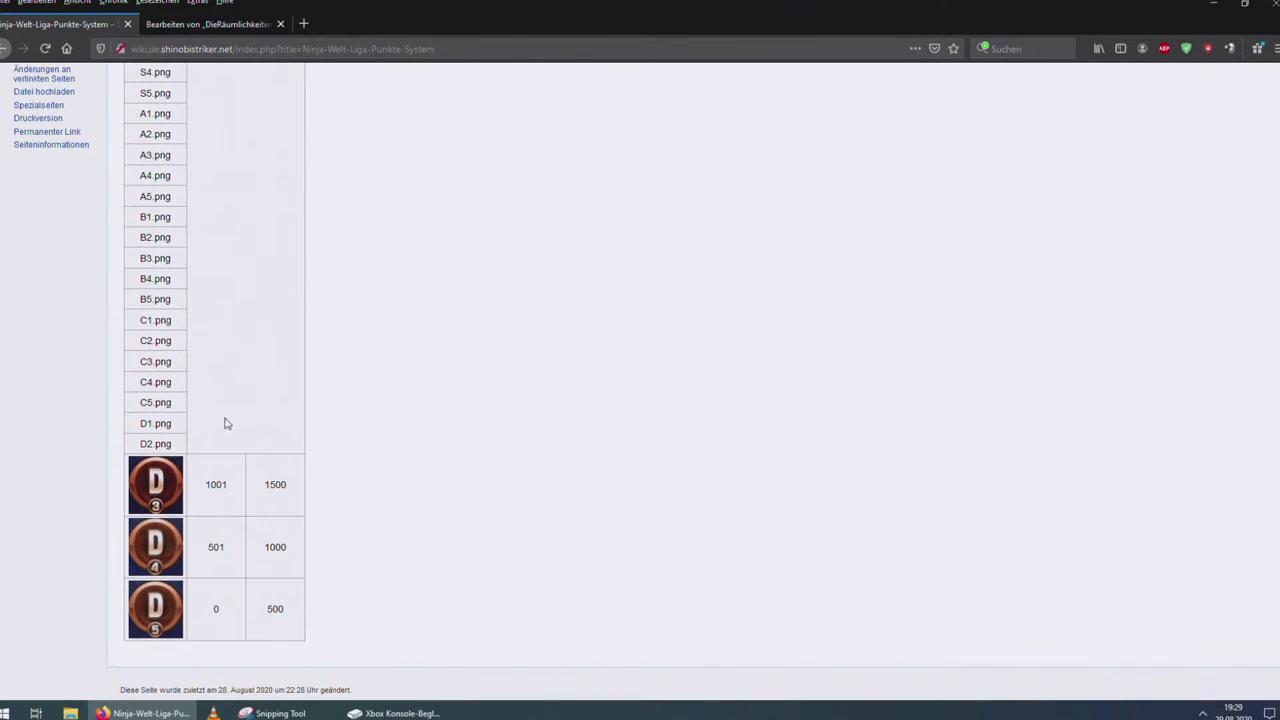
scroll(208, 485, "up", 1)
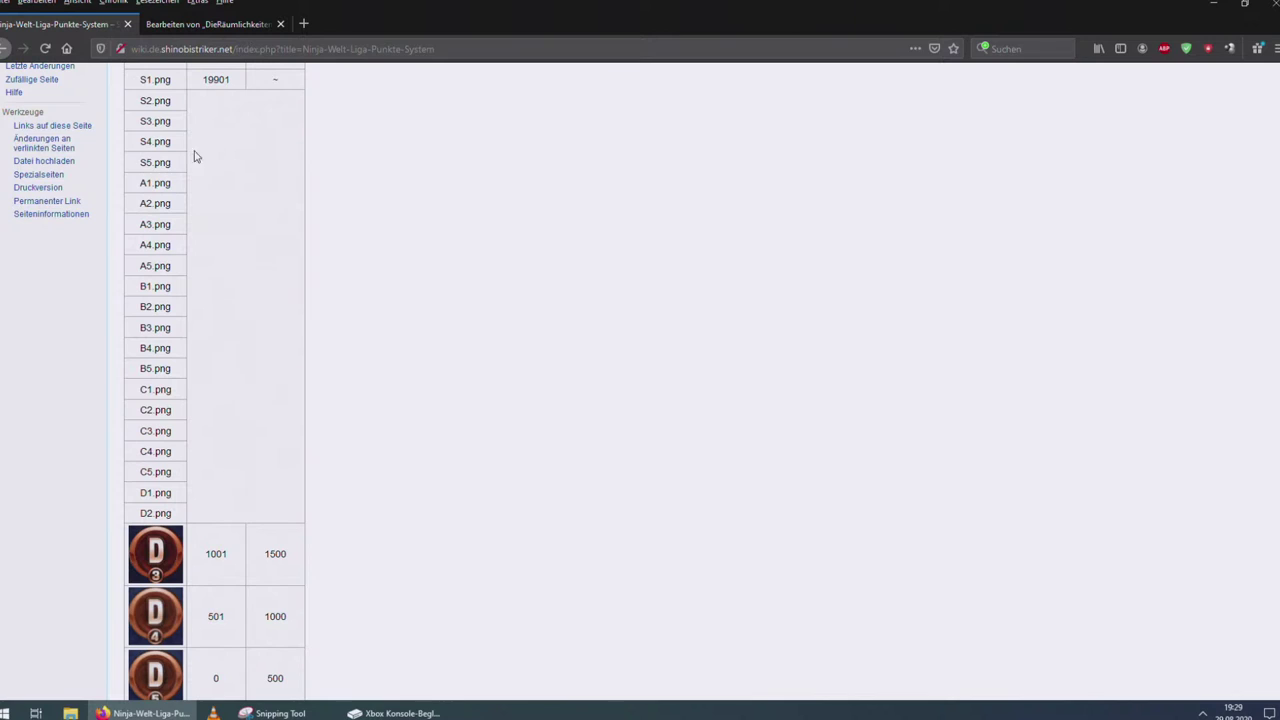
Return to the Punkte-System overview and examine the Ninja-Welt-Konfrontation points table.
left_click(3, 48)
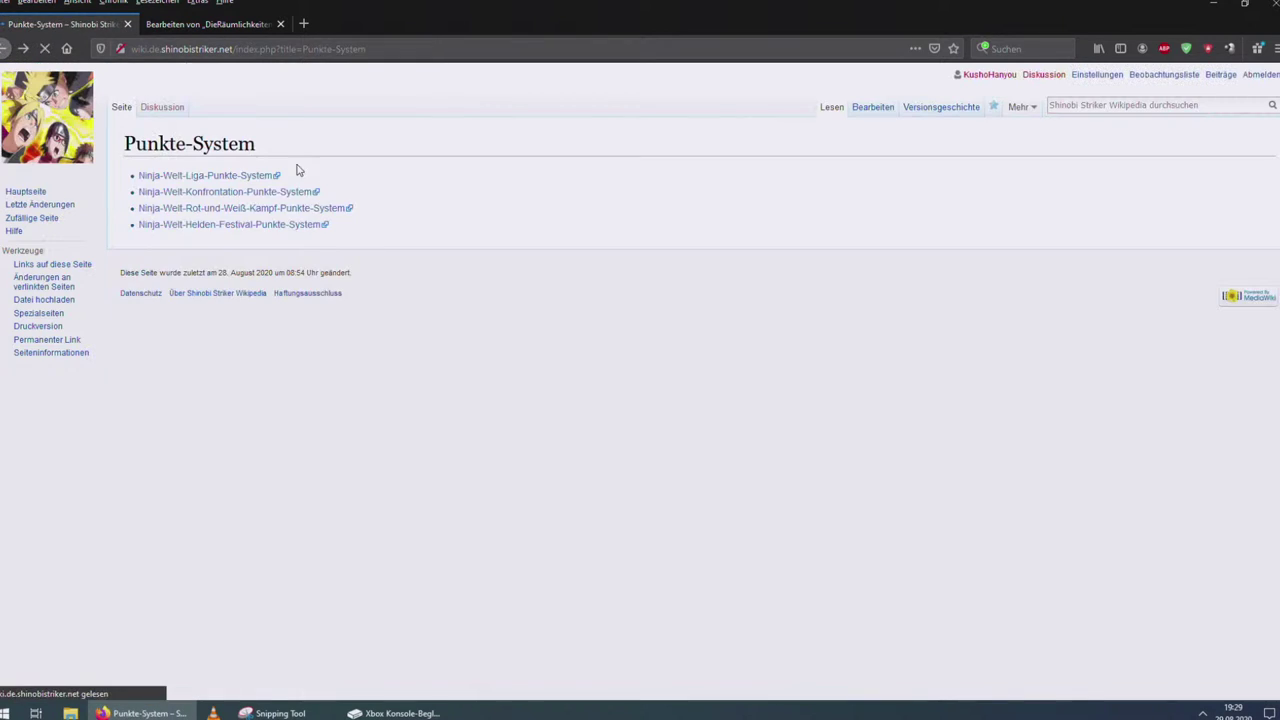
left_click(240, 192)
scroll(257, 417, "down", 2)
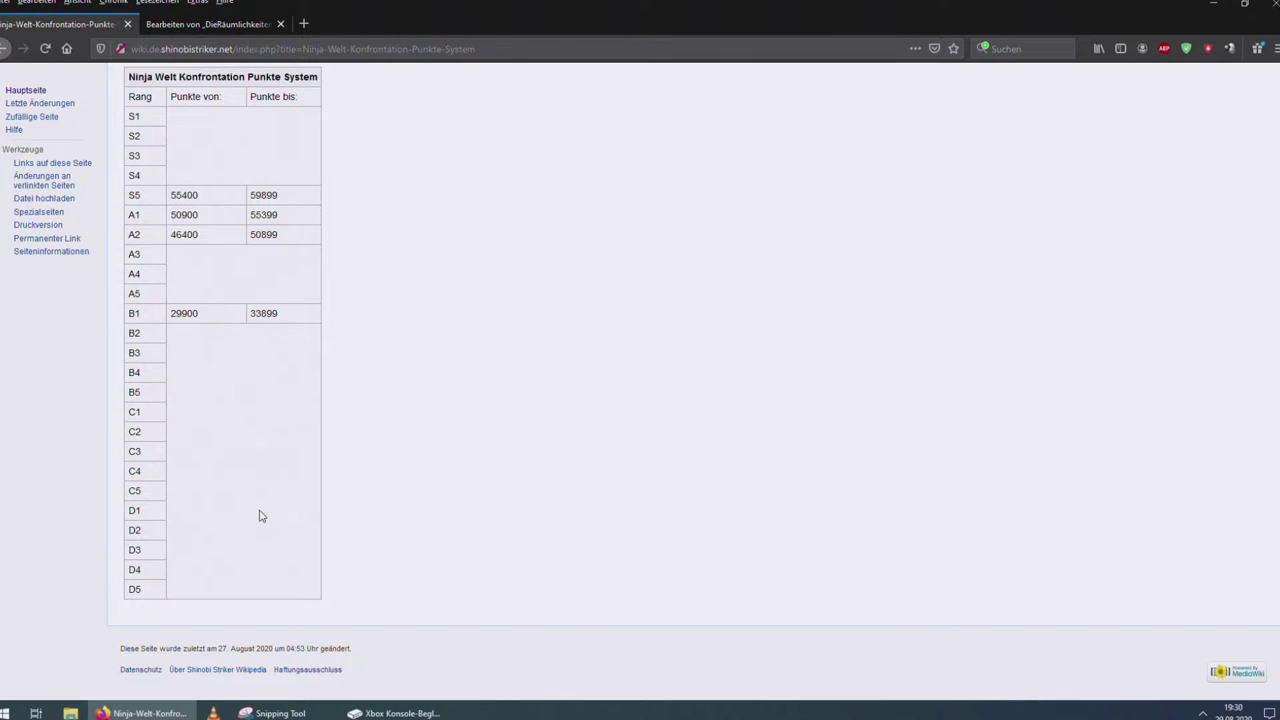
Examine the Ninja-Welt-Rot-und-Weiß-Kampf points table, then return to the wiki's Hauptseite.
key("alt+Left")
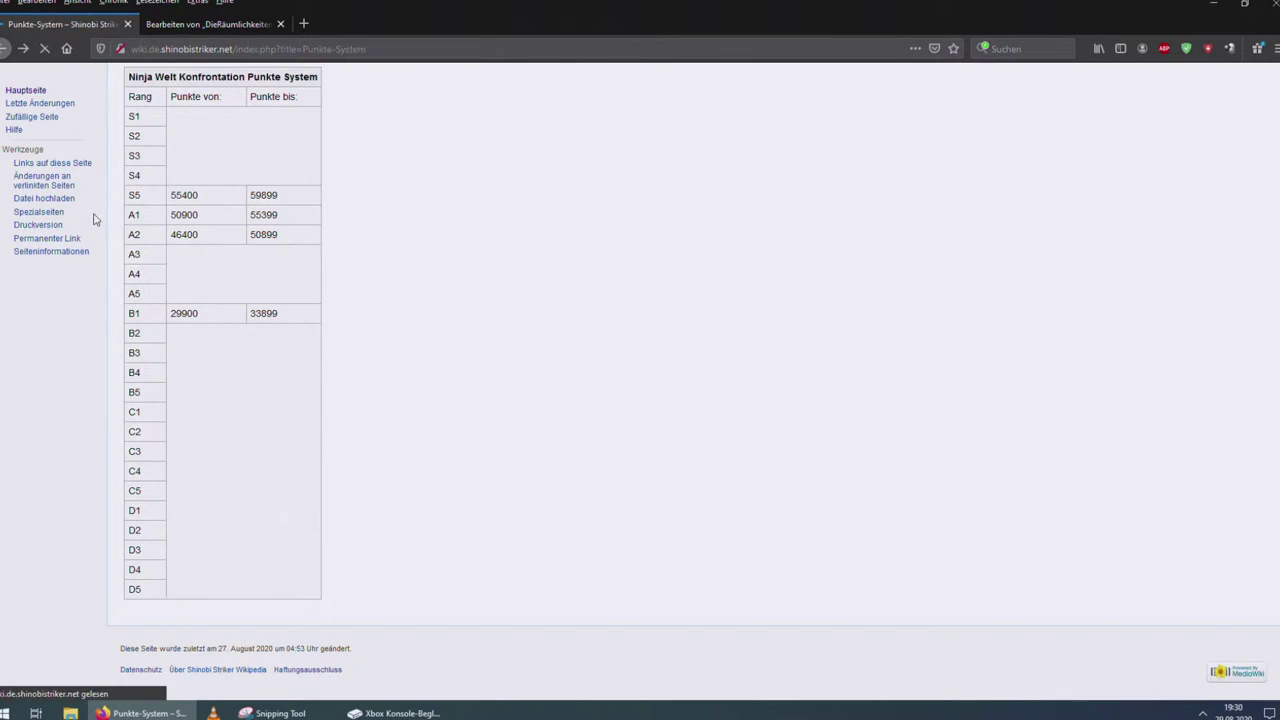
left_click(226, 208)
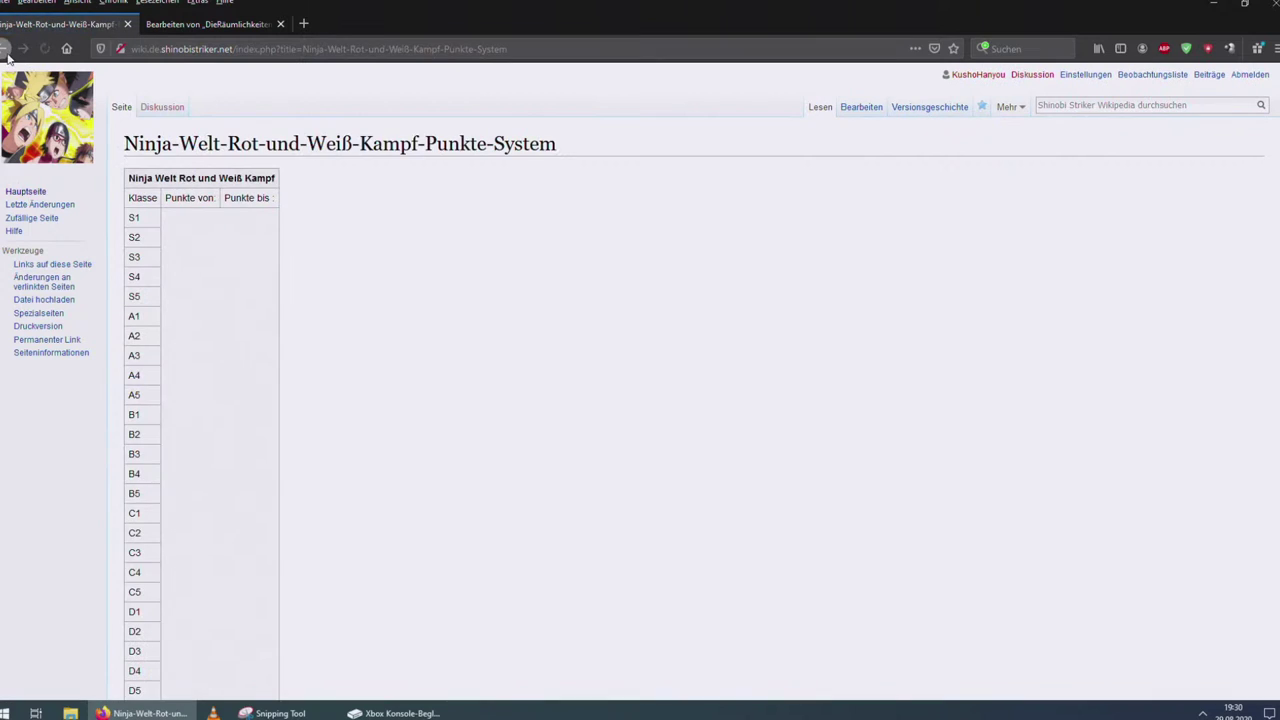
scroll(188, 250, "down", 2)
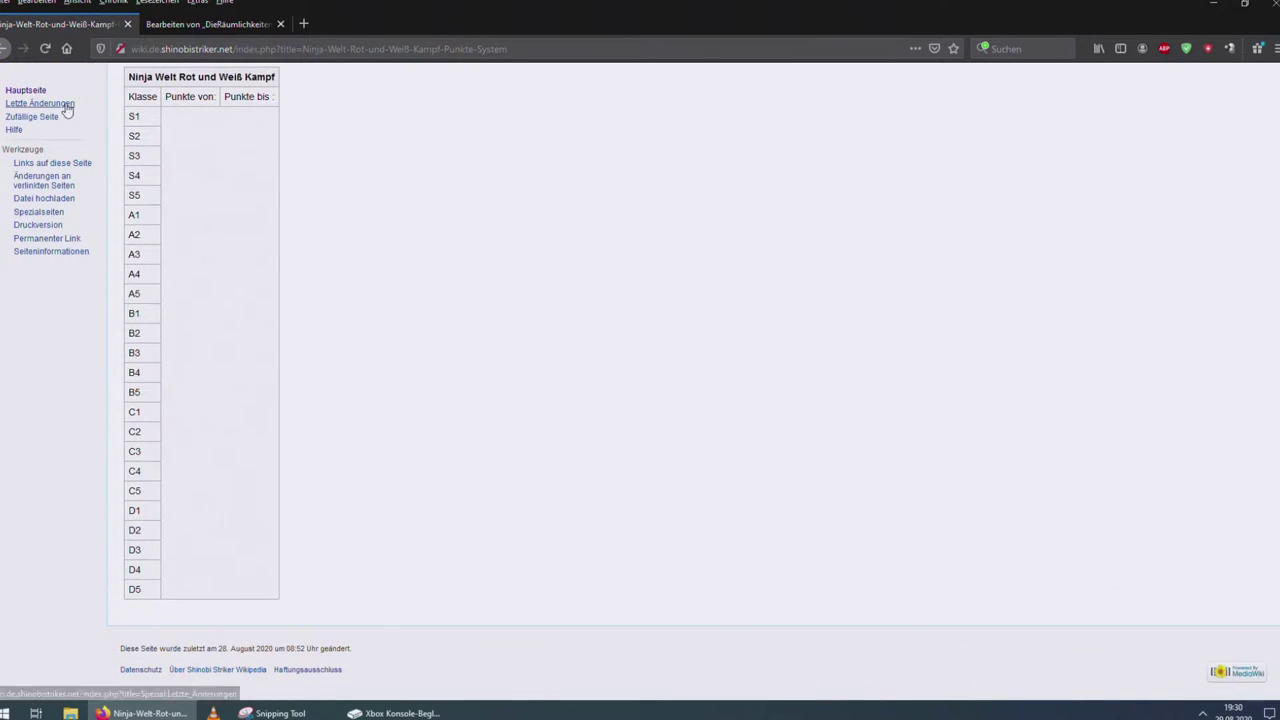
left_click(6, 48)
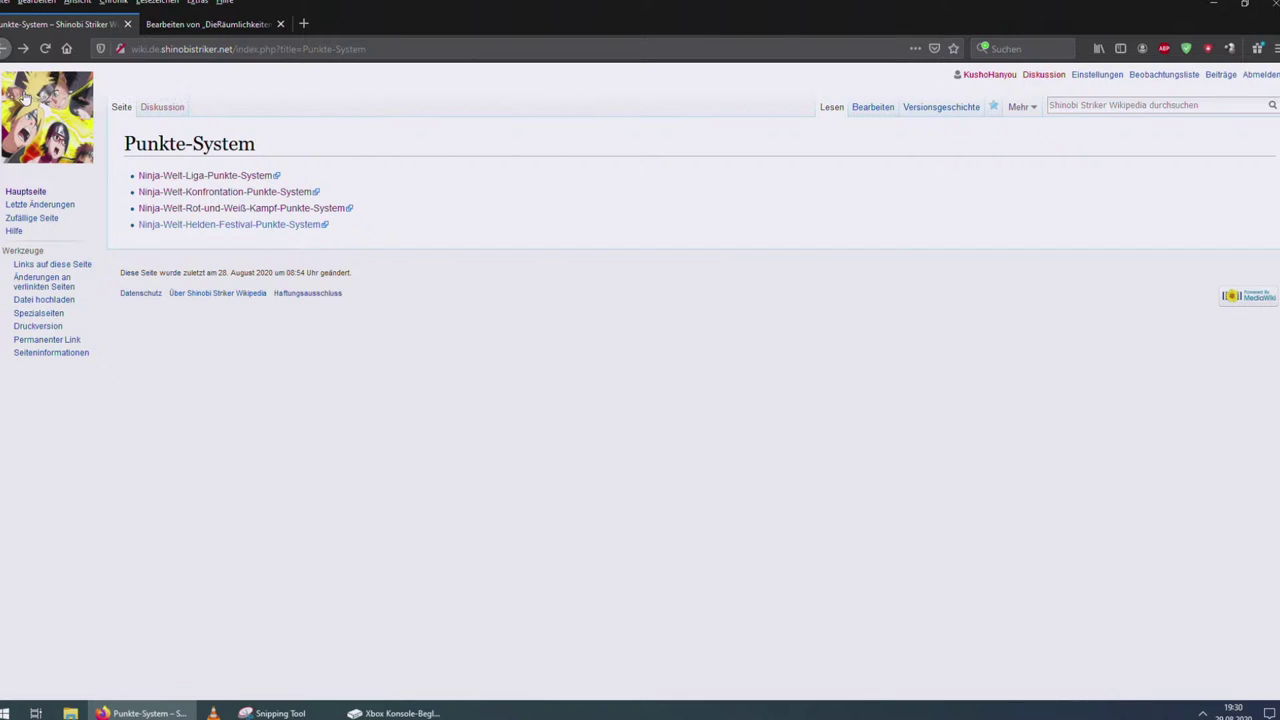
left_click(58, 146)
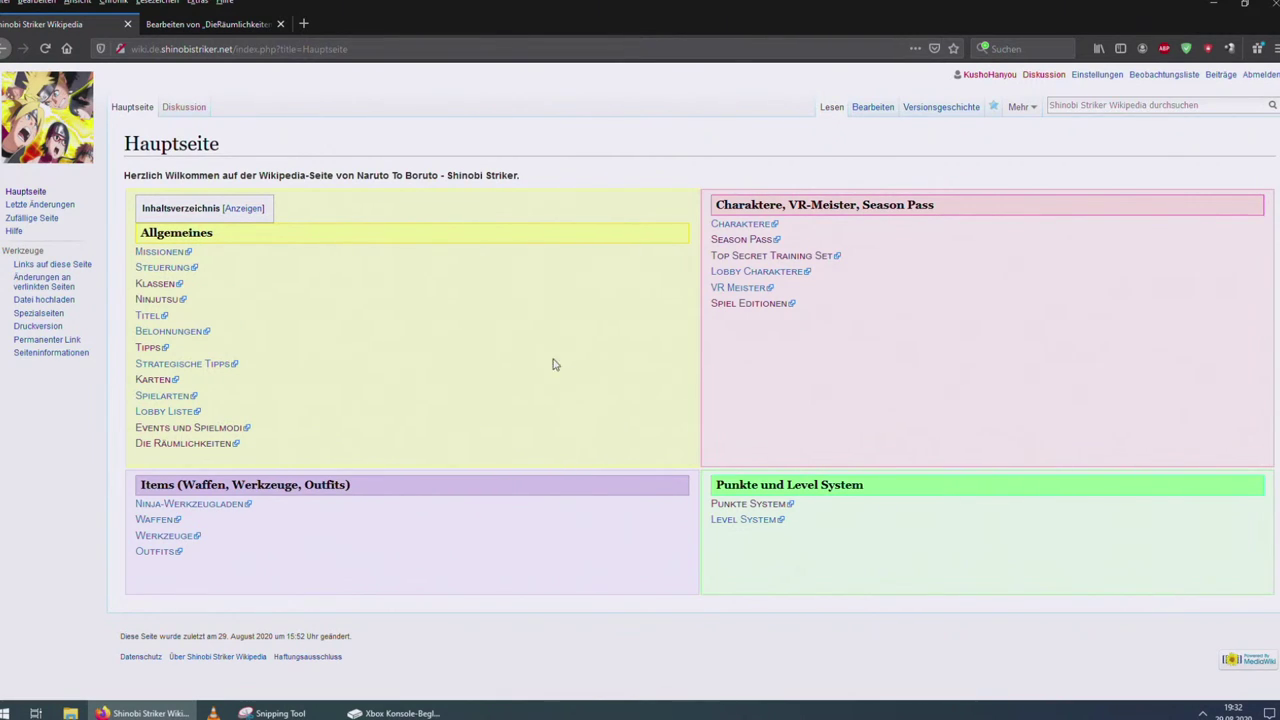
Switch the wiki address to wiki.en.shinobistriker.net and review the navigation links on the English Main Page.
left_click(150, 48)
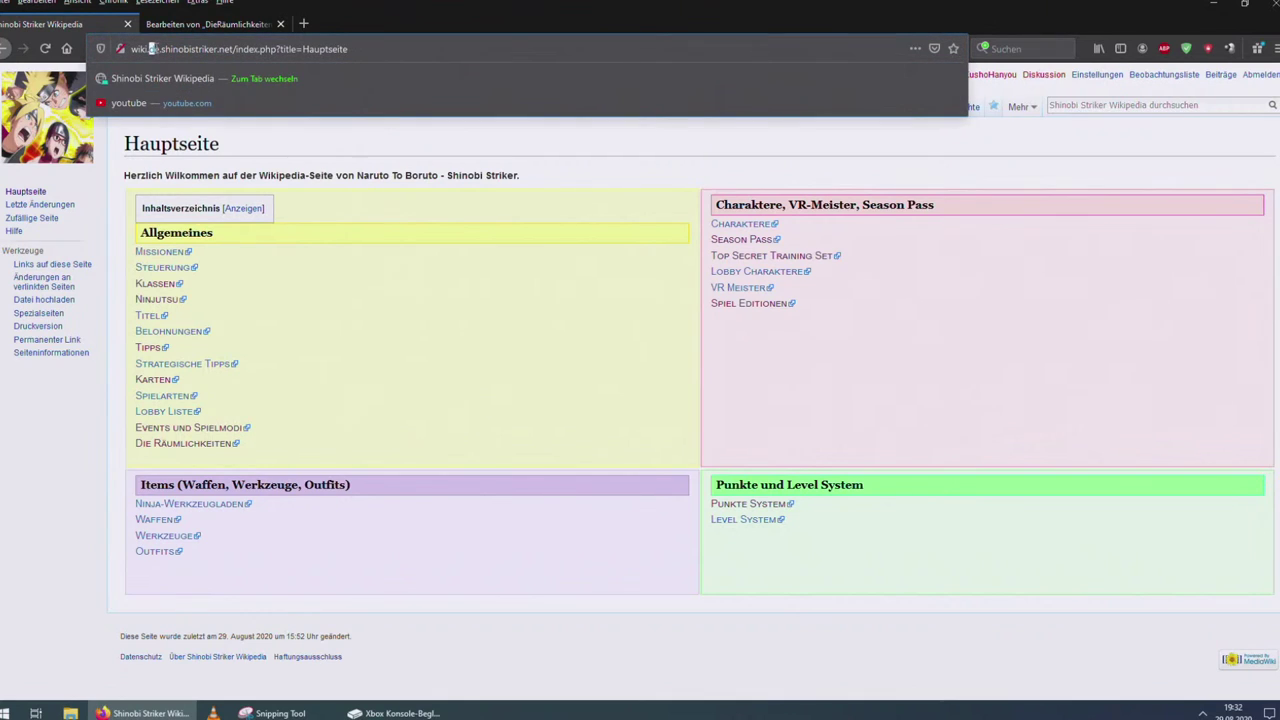
left_click(172, 44)
type("n")
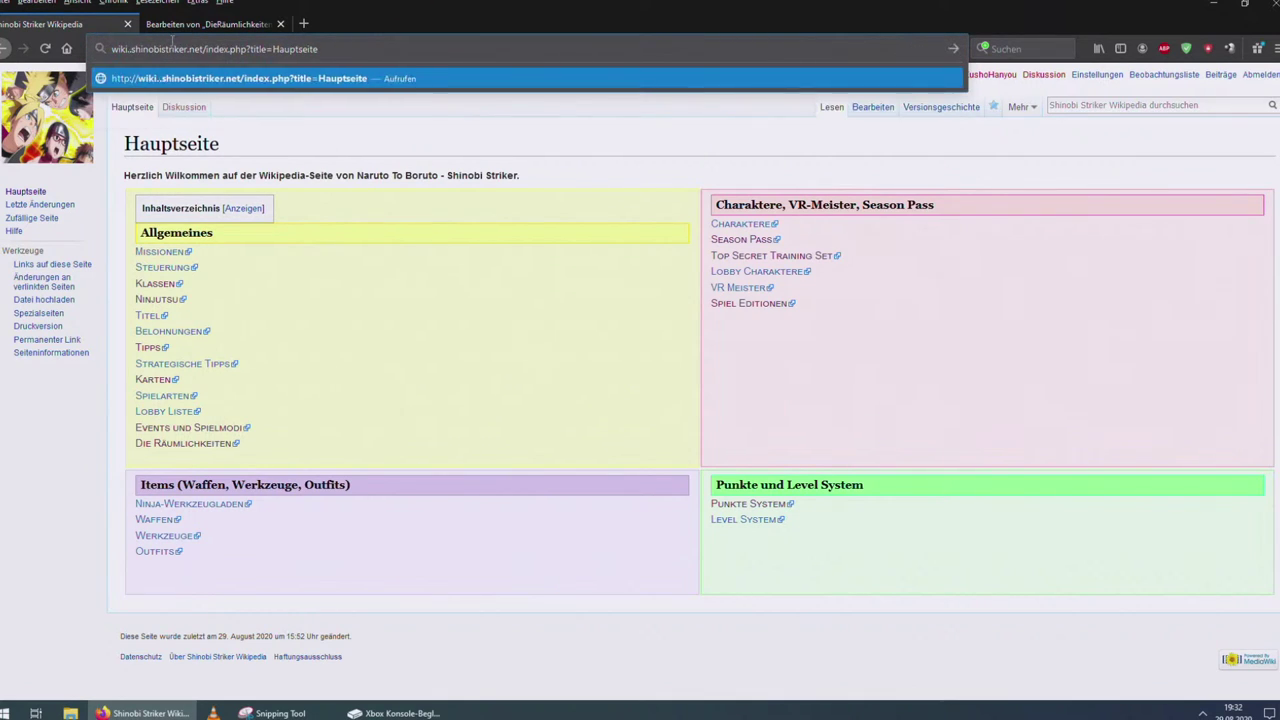
key("Return")
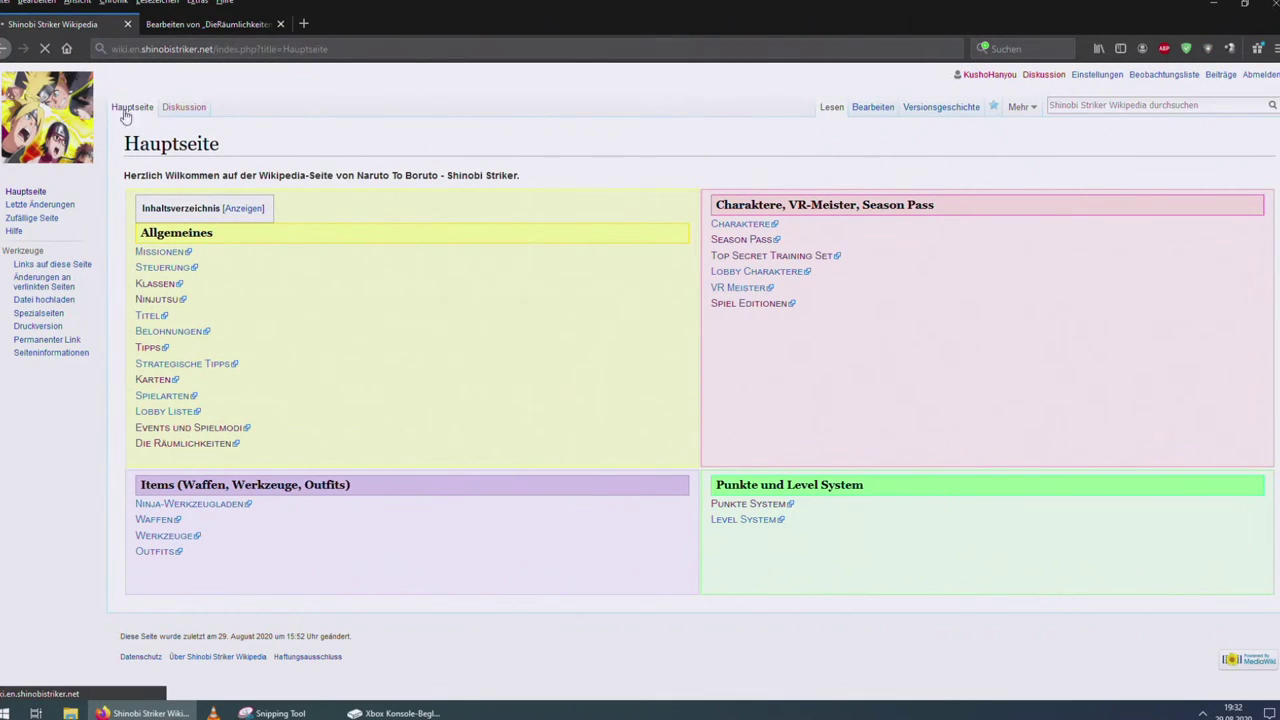
left_click(38, 130)
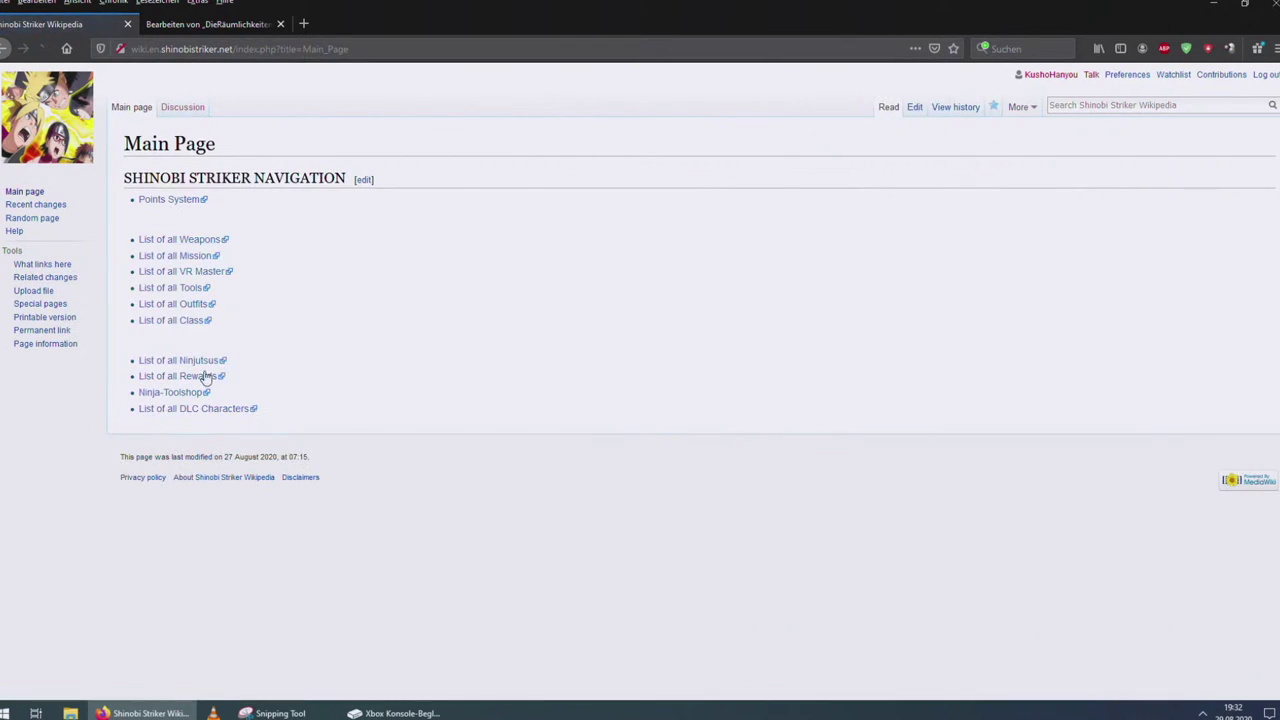
left_click_drag(255, 412, 286, 234)
left_click(310, 236)
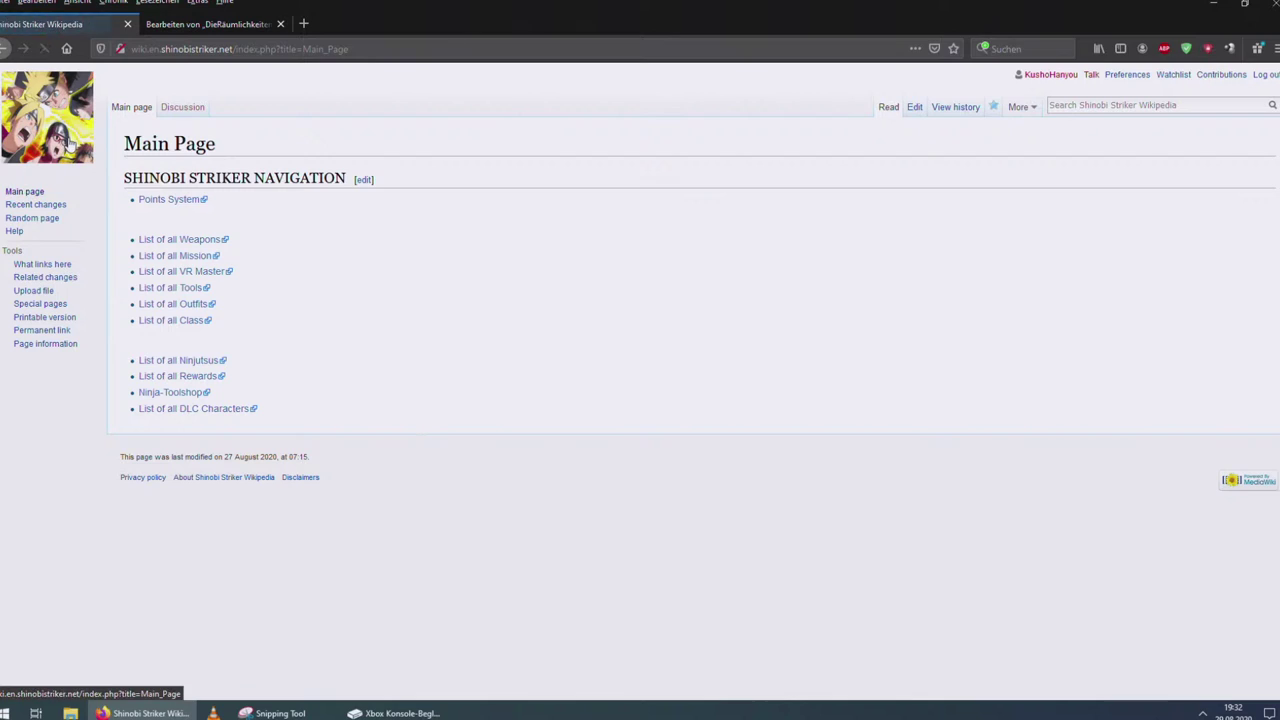
Go back to the German Hauptseite, open it for editing and copy its entire wikitext.
left_click(4, 49)
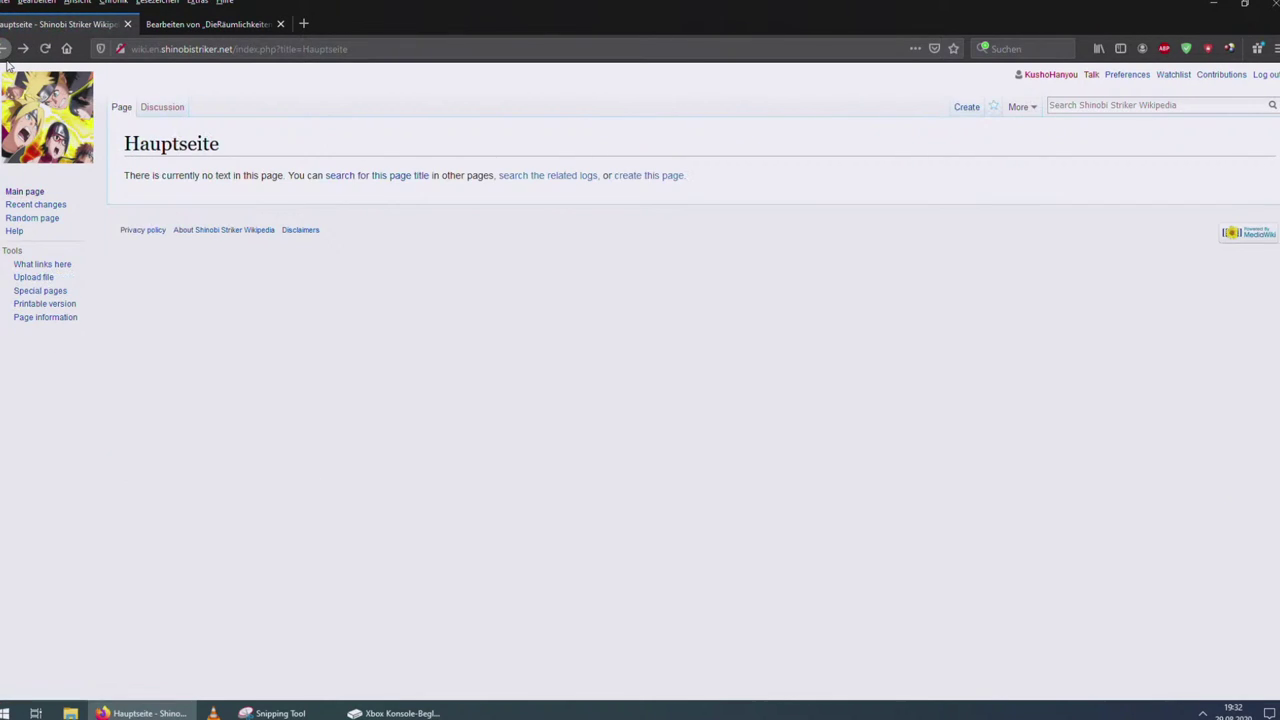
left_click(4, 49)
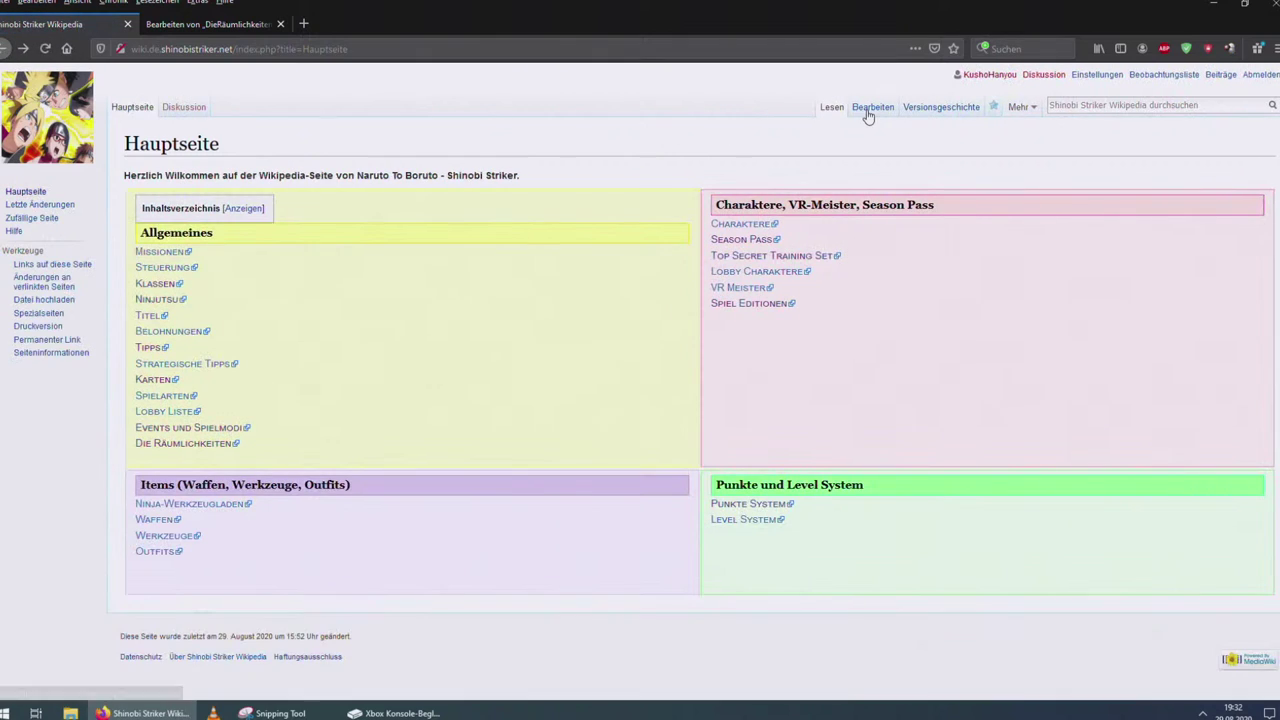
left_click(868, 115)
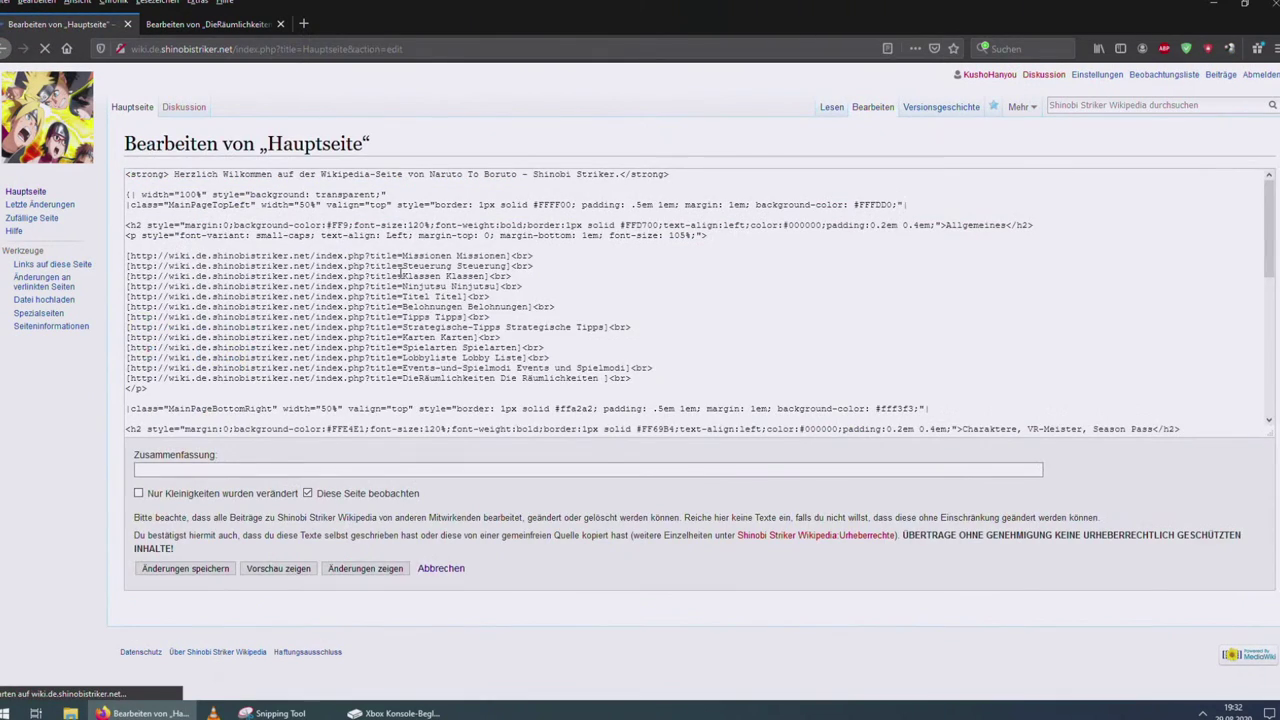
right_click(400, 275)
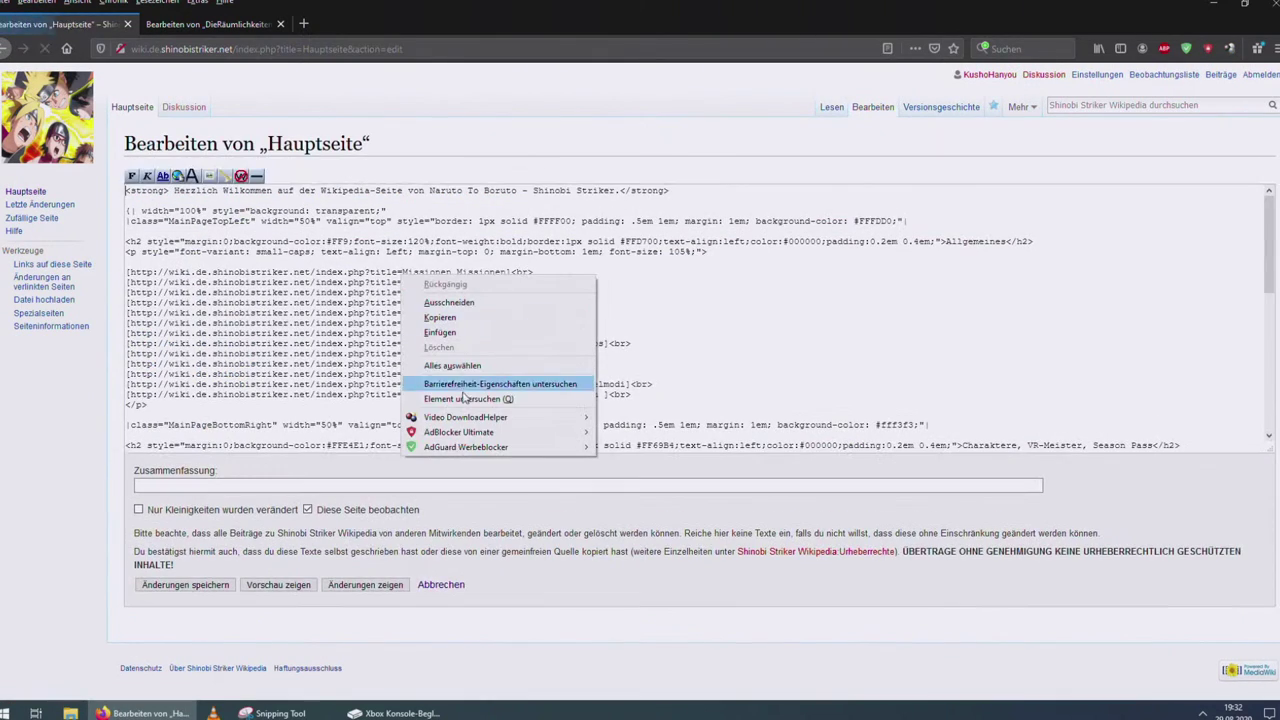
left_click(455, 366)
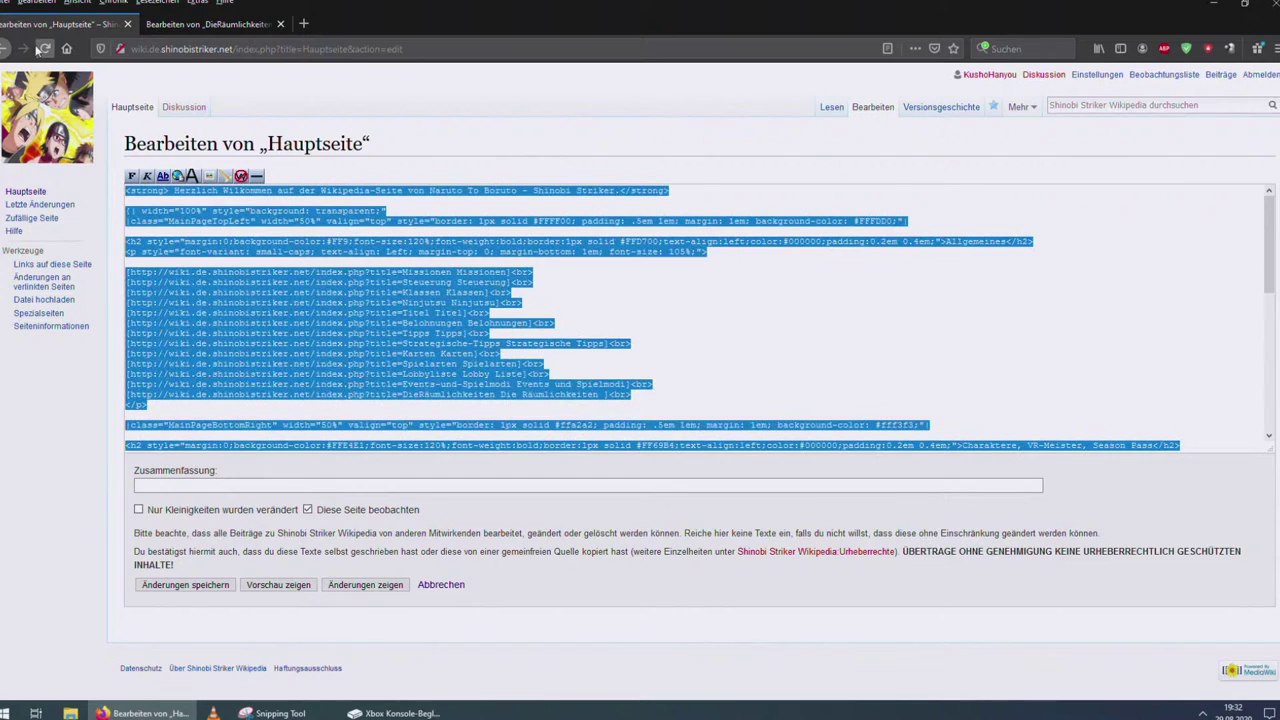
Leave the German page editor and return to the English wiki's Main Page.
left_click(4, 49)
left_click(4, 49)
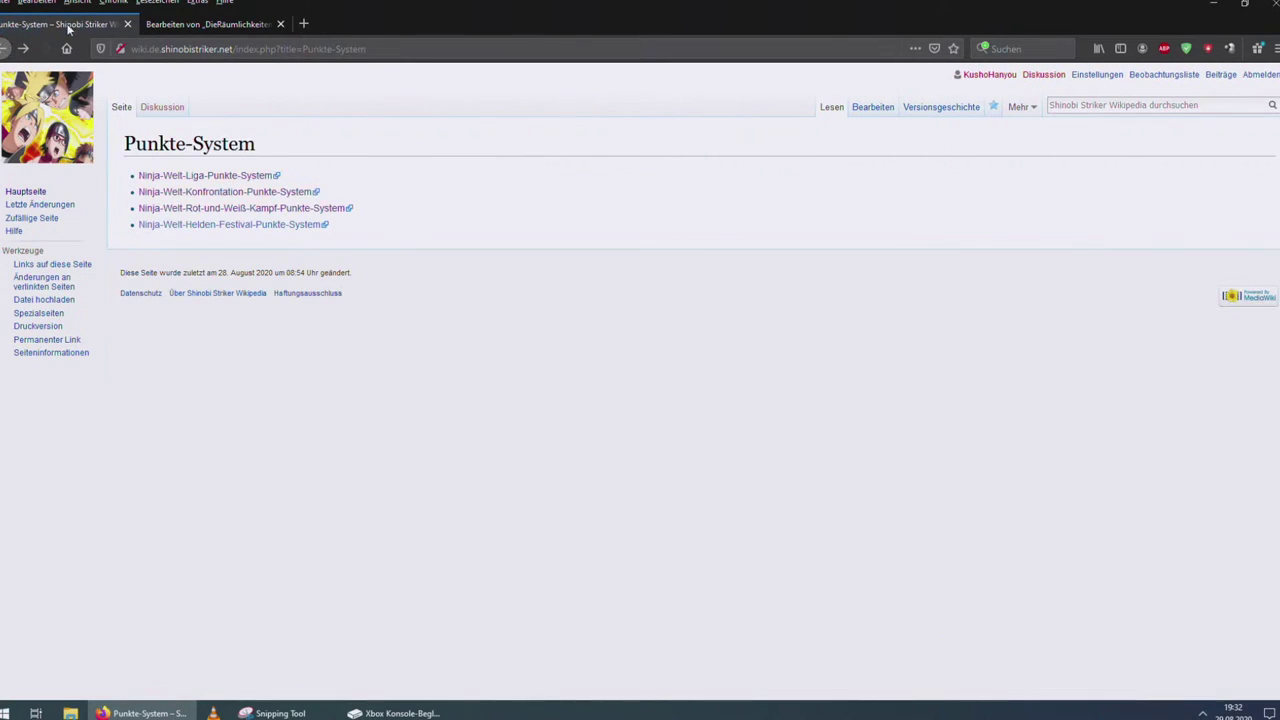
left_click(113, 2)
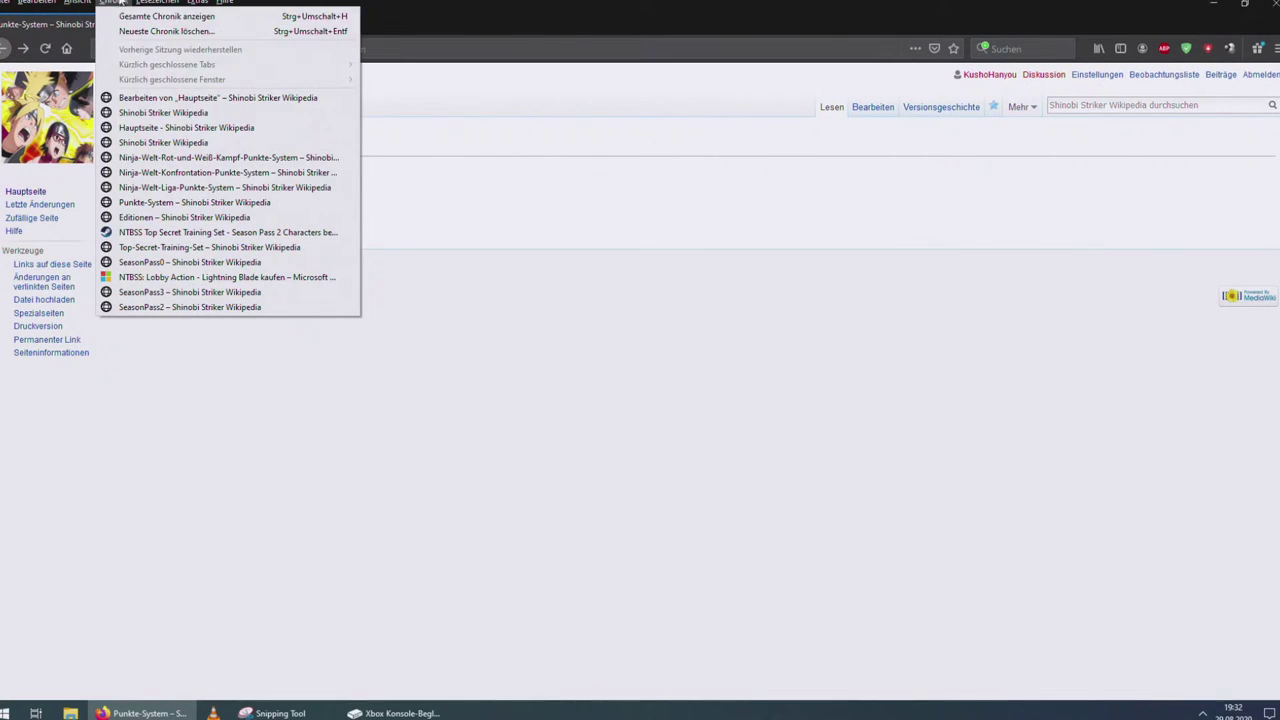
left_click(285, 128)
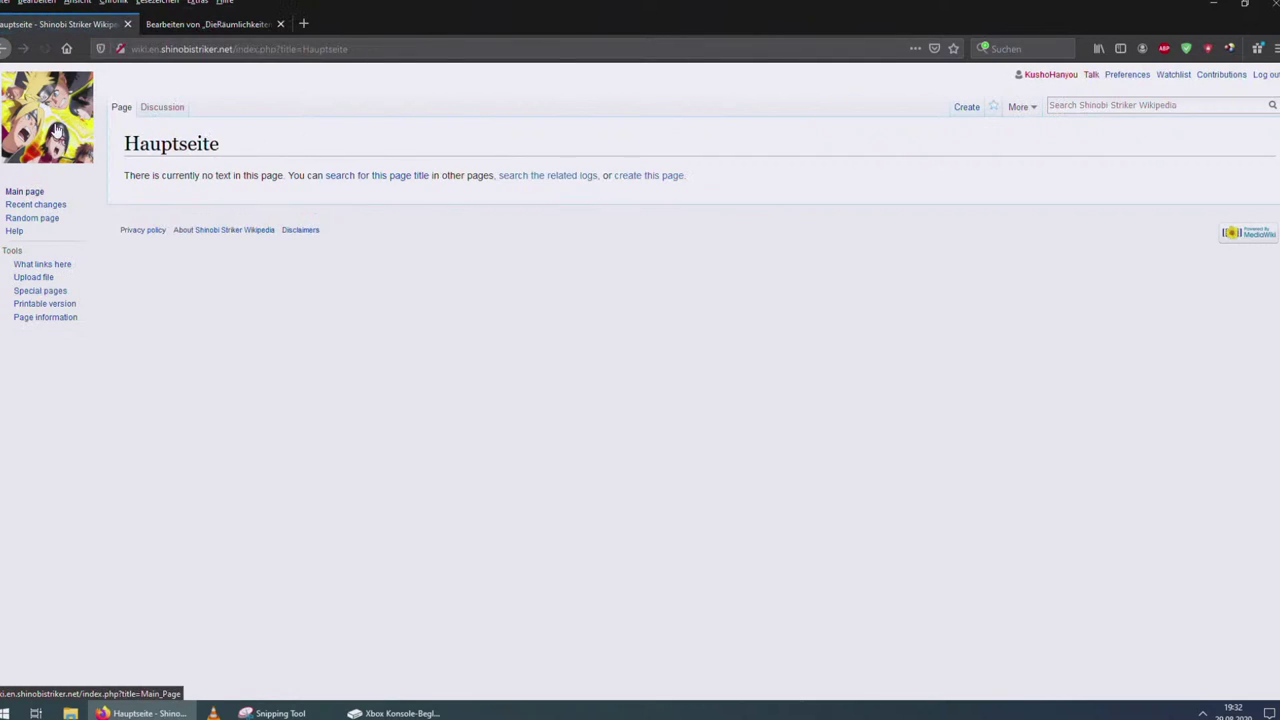
left_click(57, 130)
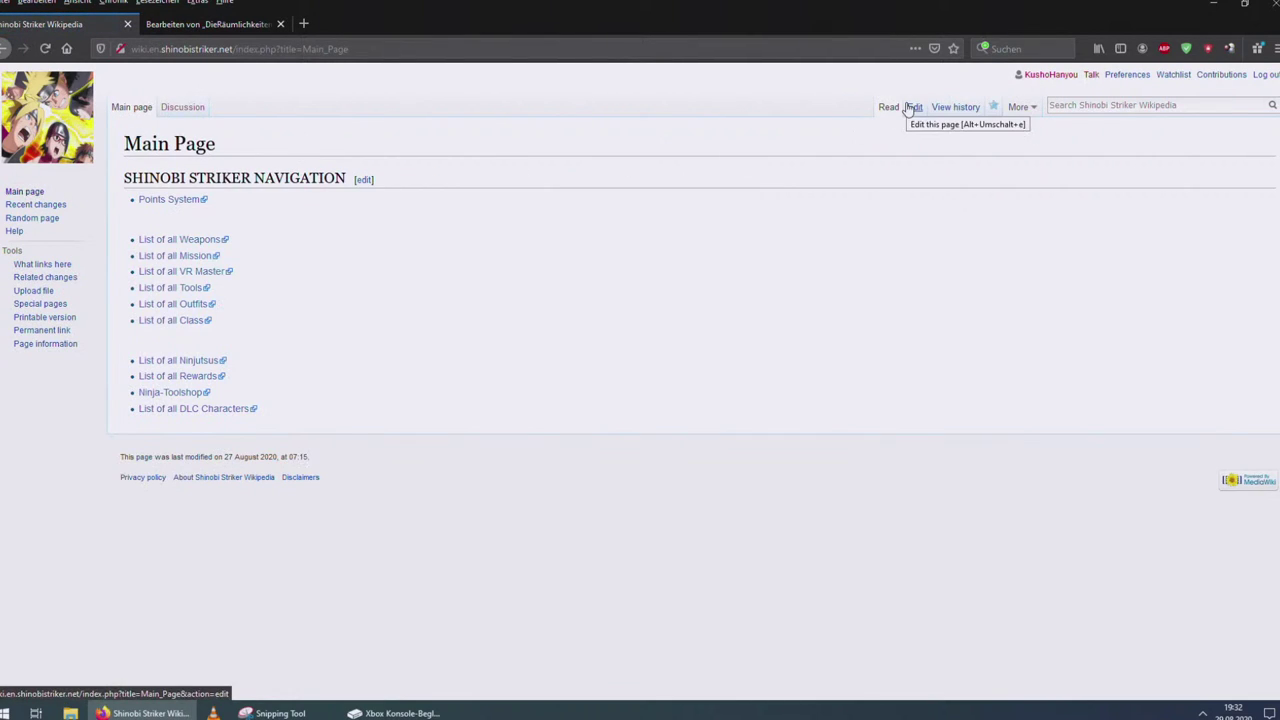
Replace the entire source of the English Main Page with the copied German wikitext and save the page.
left_click(910, 107)
key("ctrl+End")
key("shift+Up")
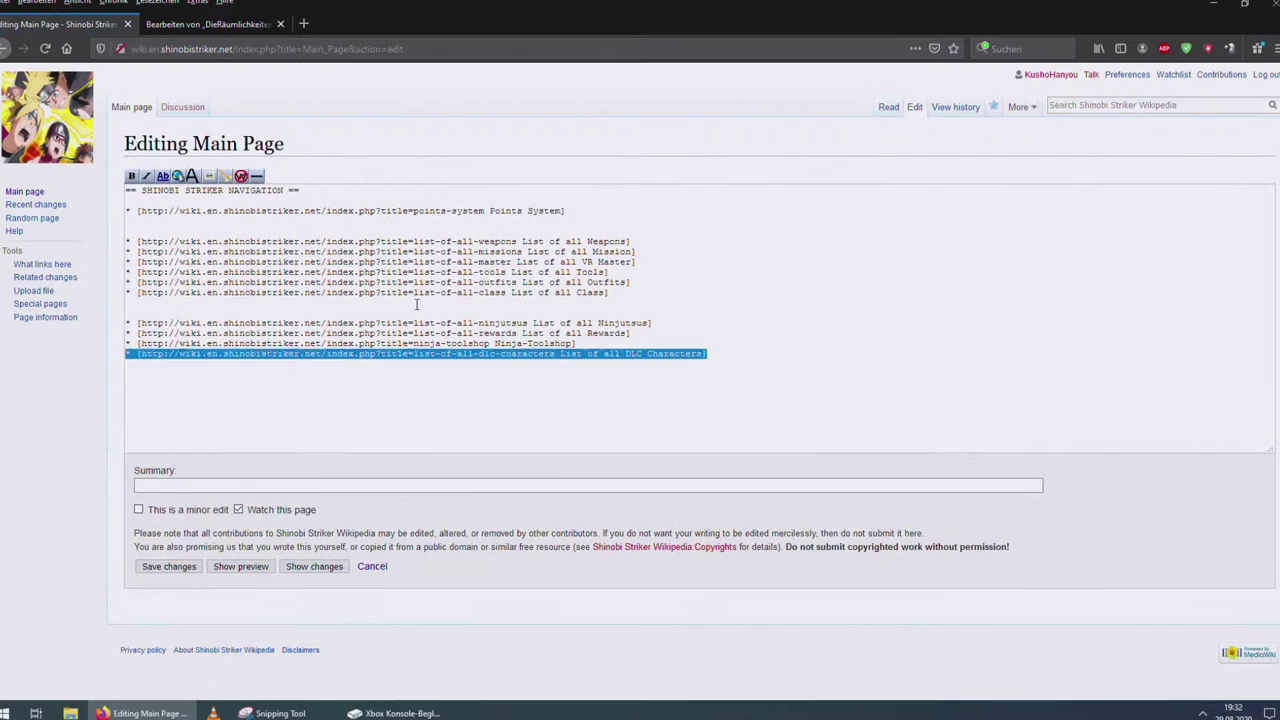
key("ctrl+a")
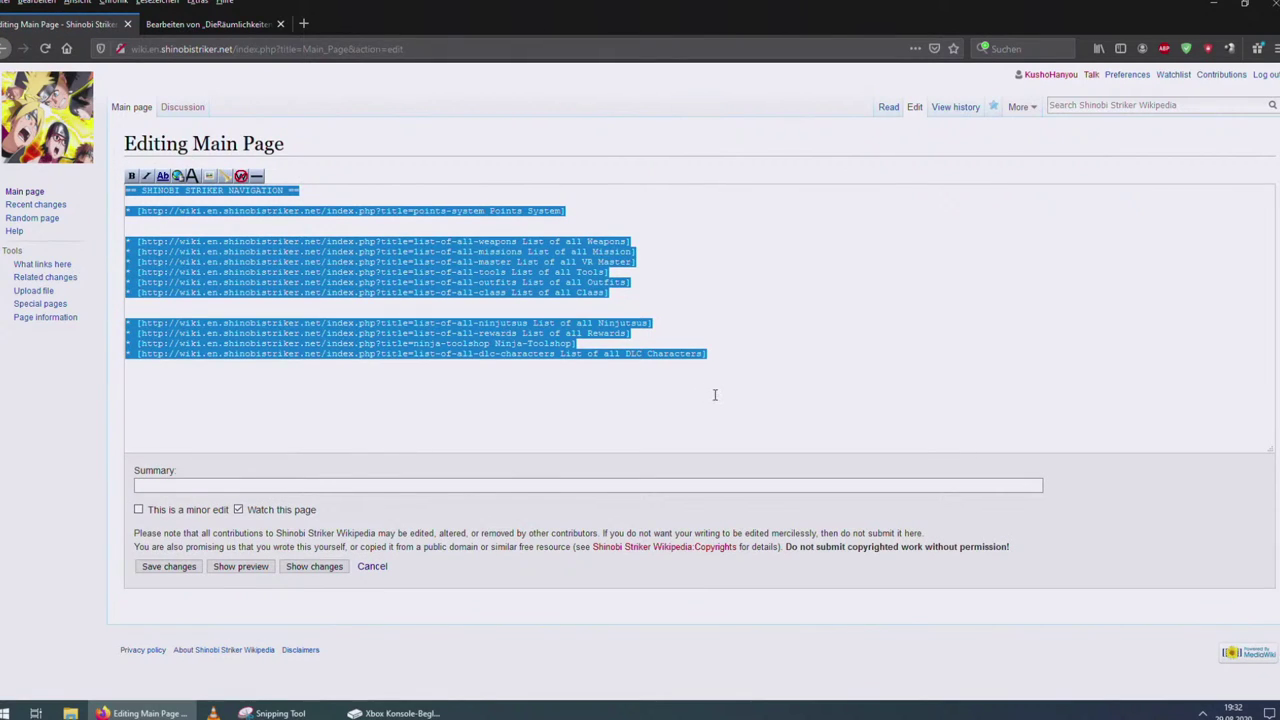
key("ctrl+v")
left_click(169, 566)
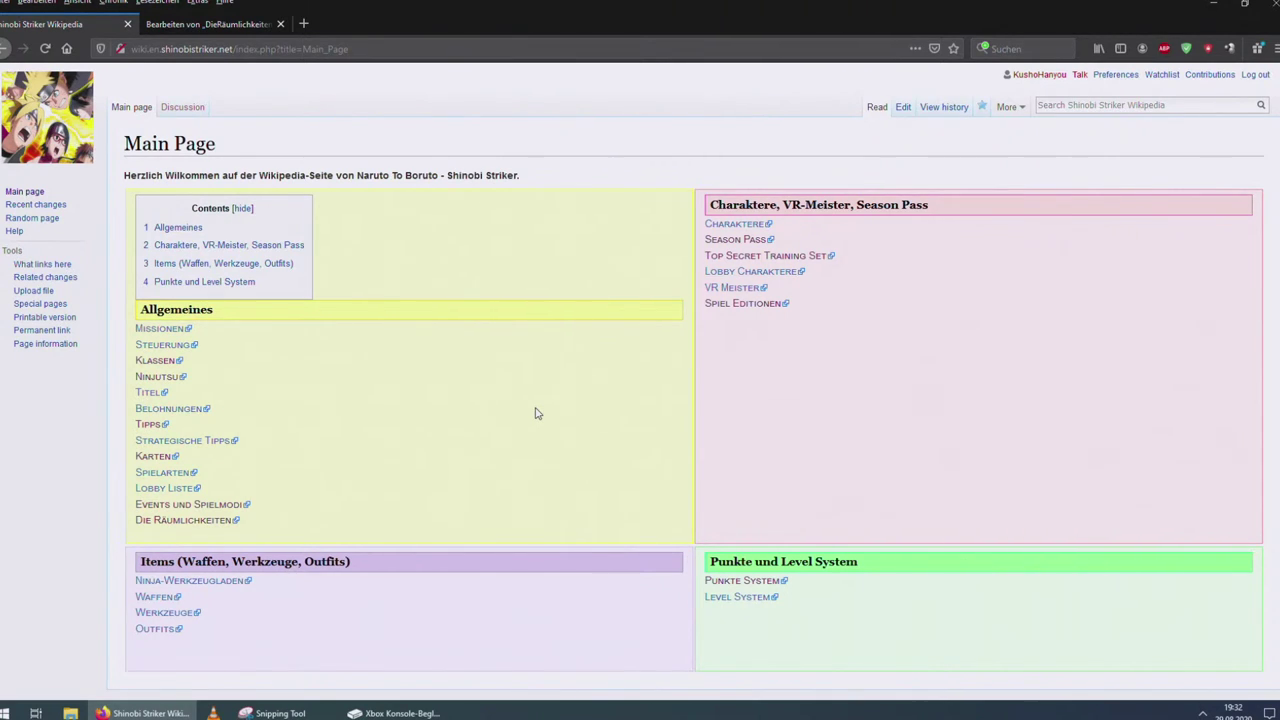
Edit the English Main Page source, replacing the Steuerung, Klassen and Belohnungen link titles with Controls, Class and Rewards, and save.
left_click(903, 107)
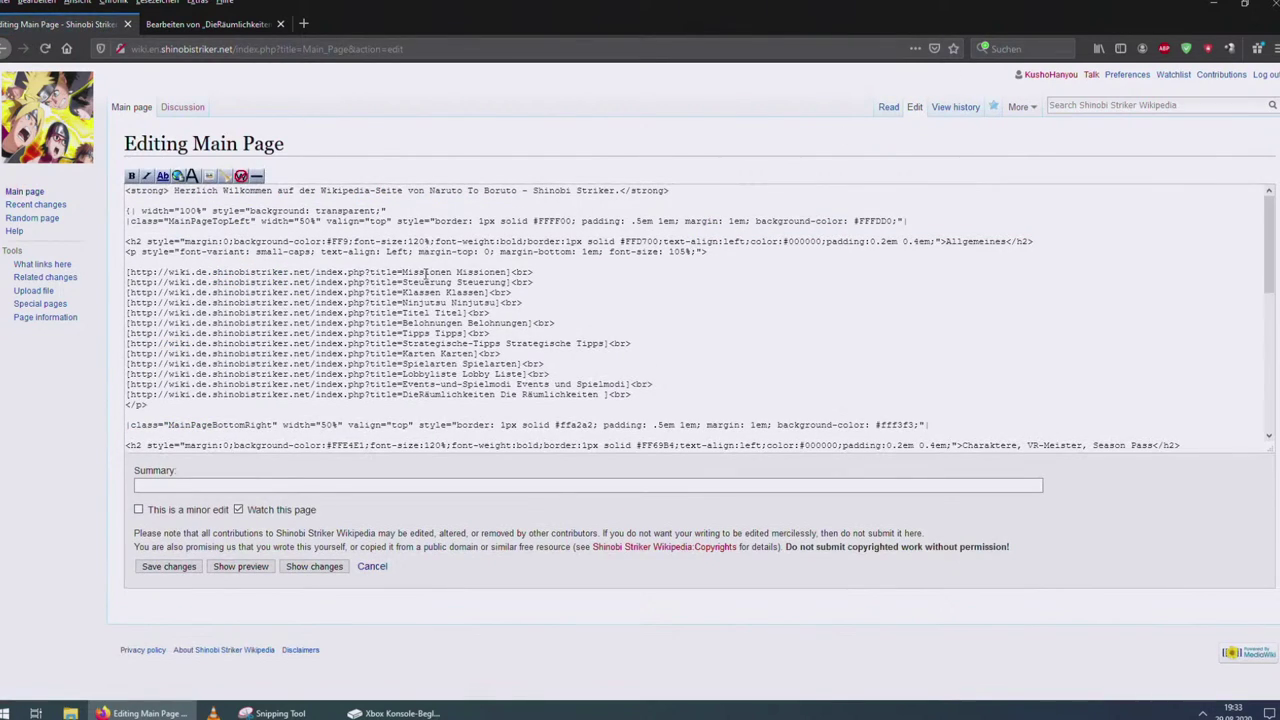
double_click(418, 282)
type("Controls")
double_click(436, 292)
type("Class")
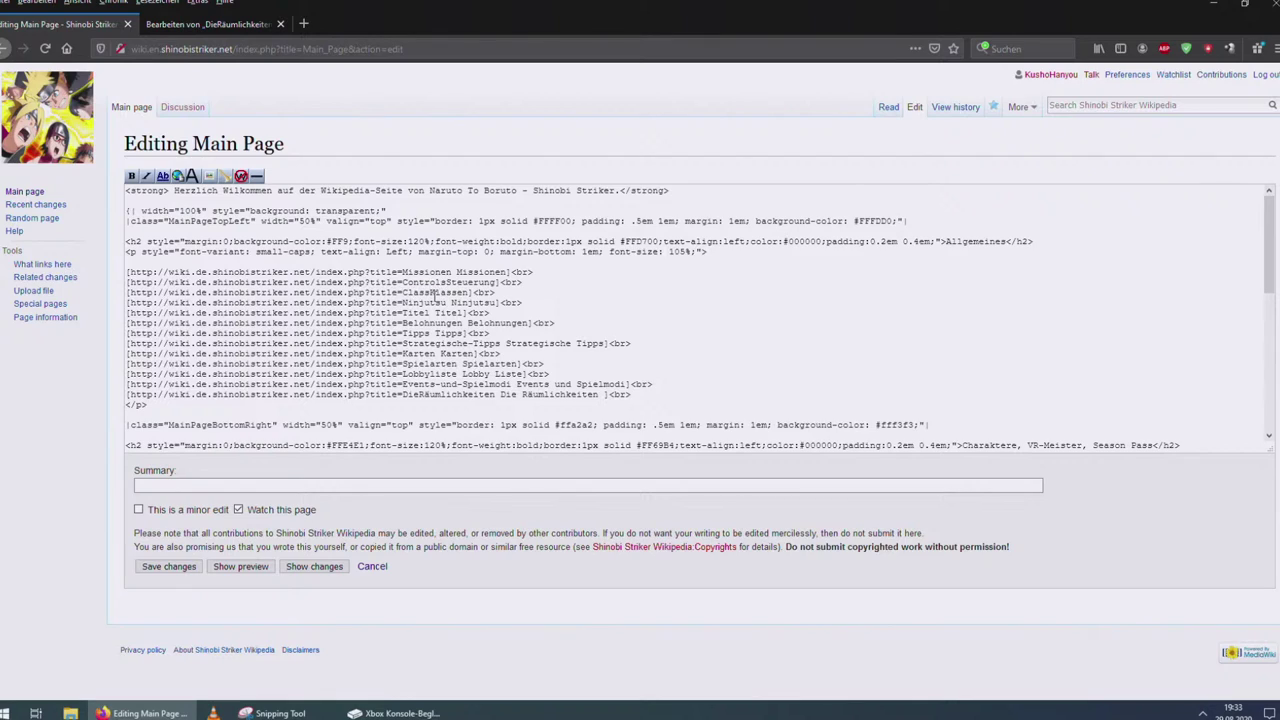
double_click(413, 323)
type("Rew")
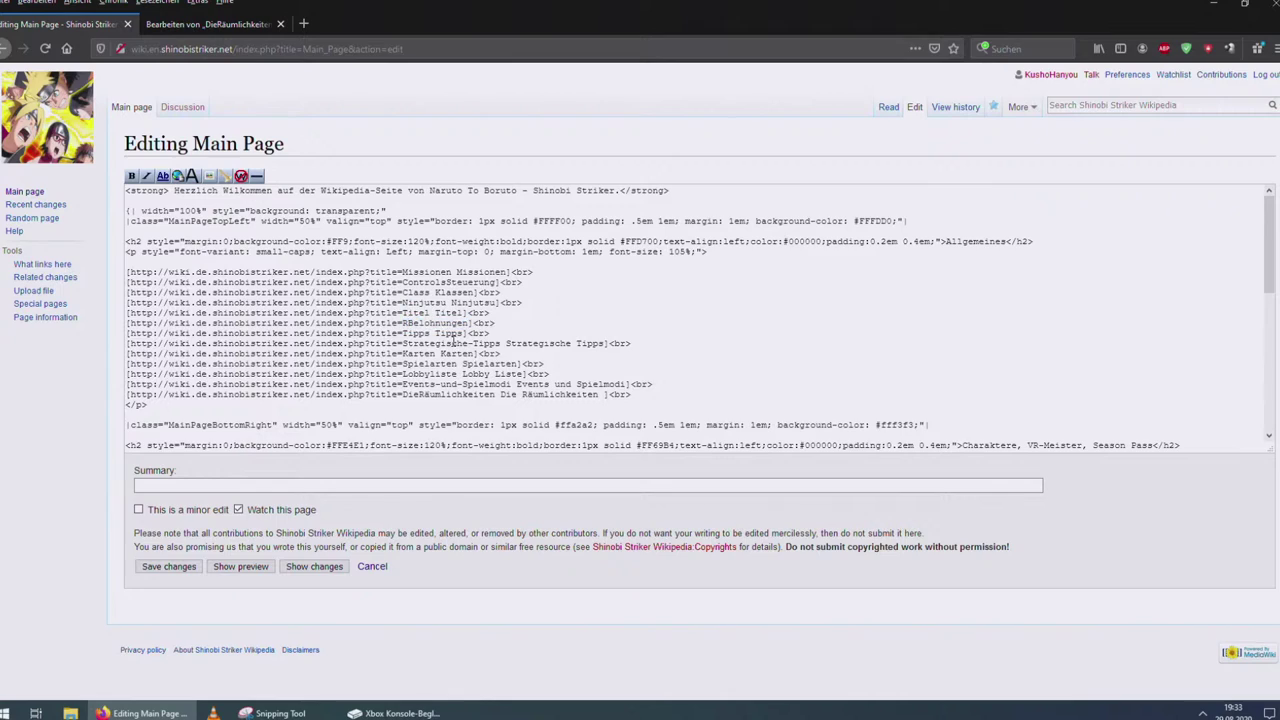
type("ards")
left_click(155, 568)
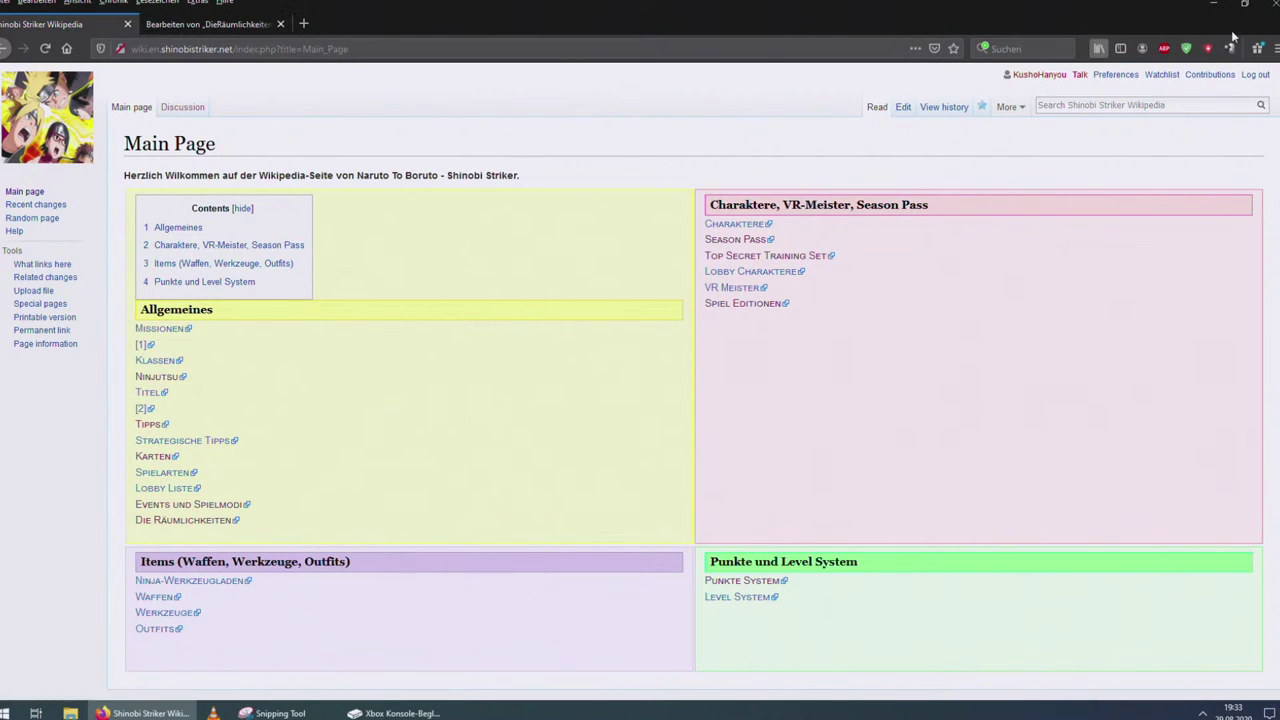
Log out of the English wiki, reopen the German Punkte-System page to log out there too, and close the browser.
left_click(1254, 75)
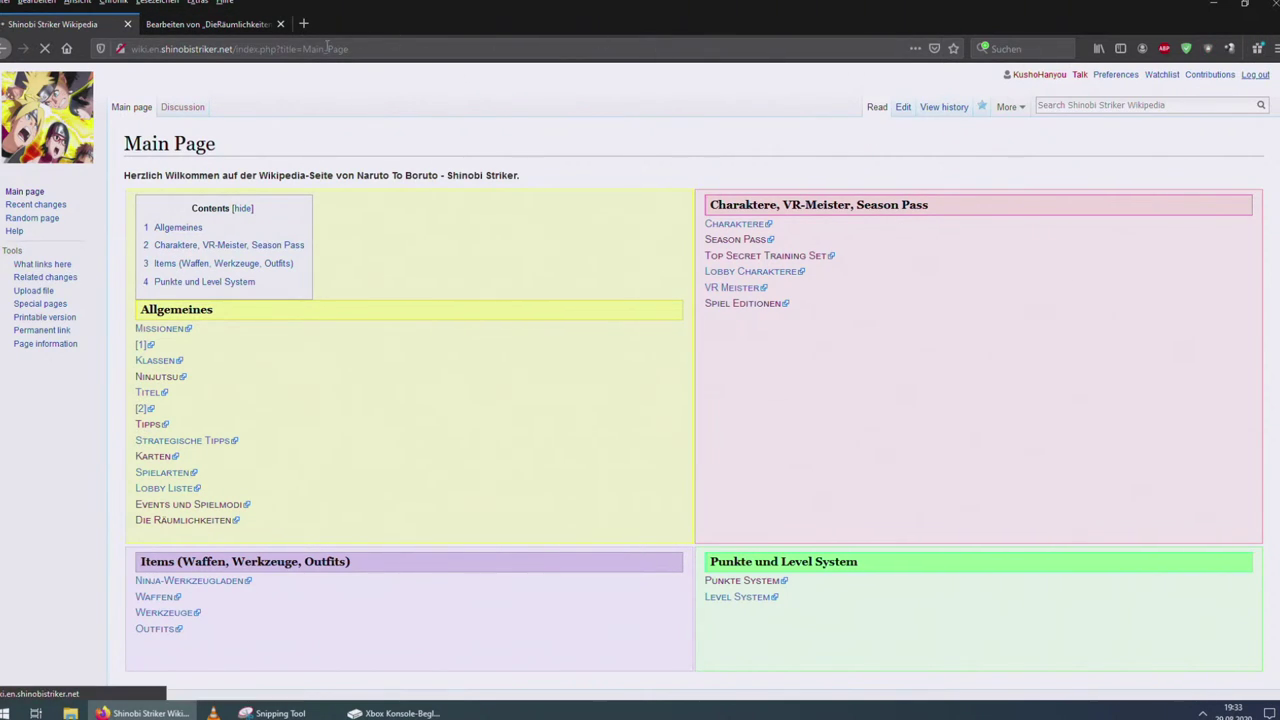
left_click(112, 3)
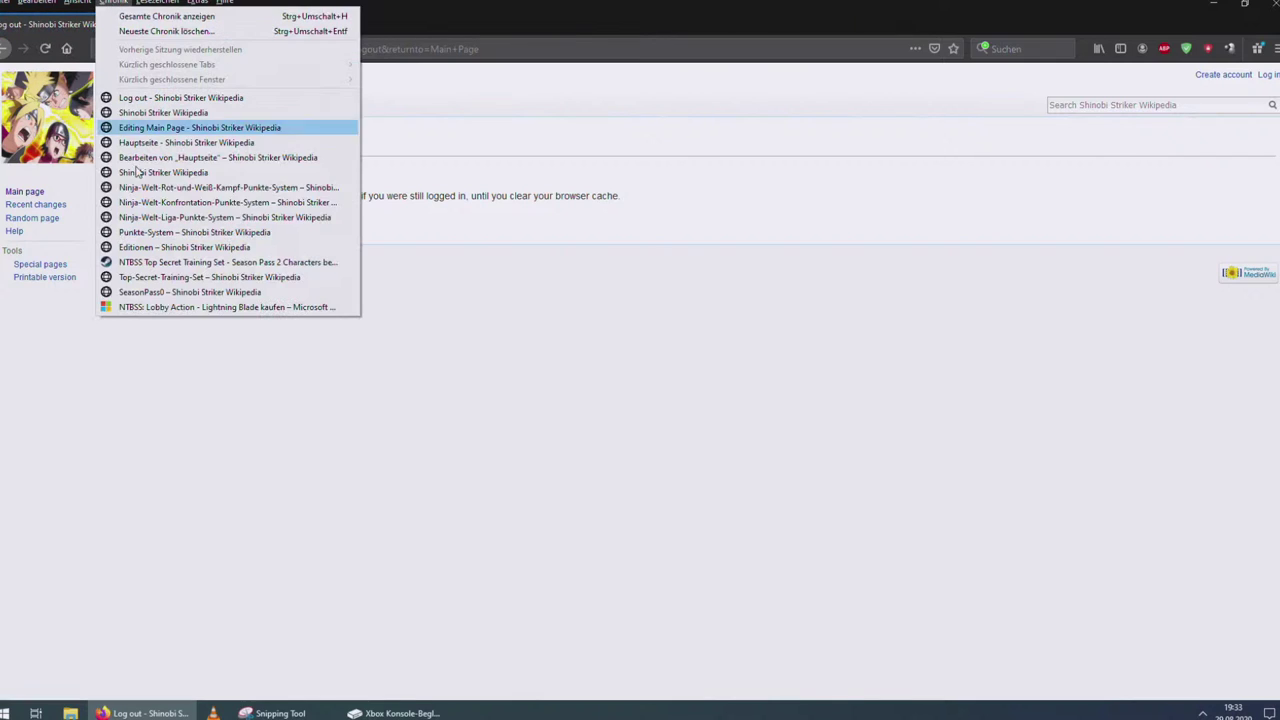
left_click(152, 230)
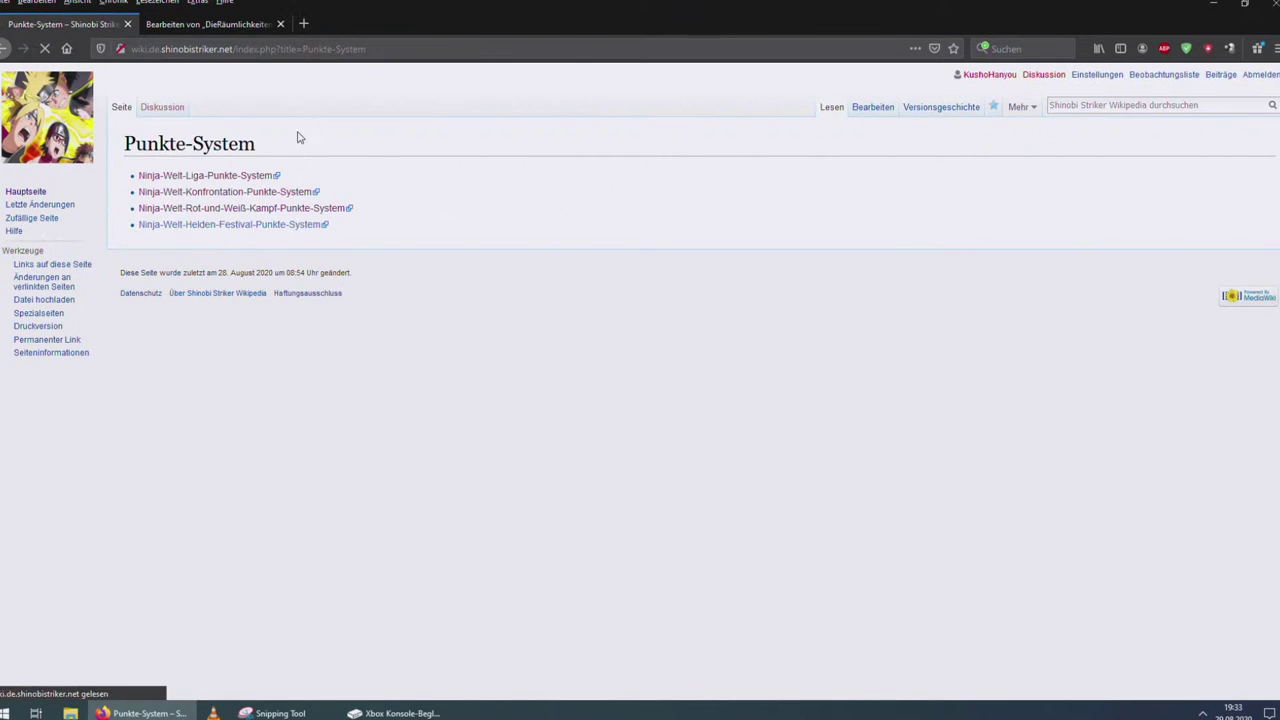
left_click(1261, 76)
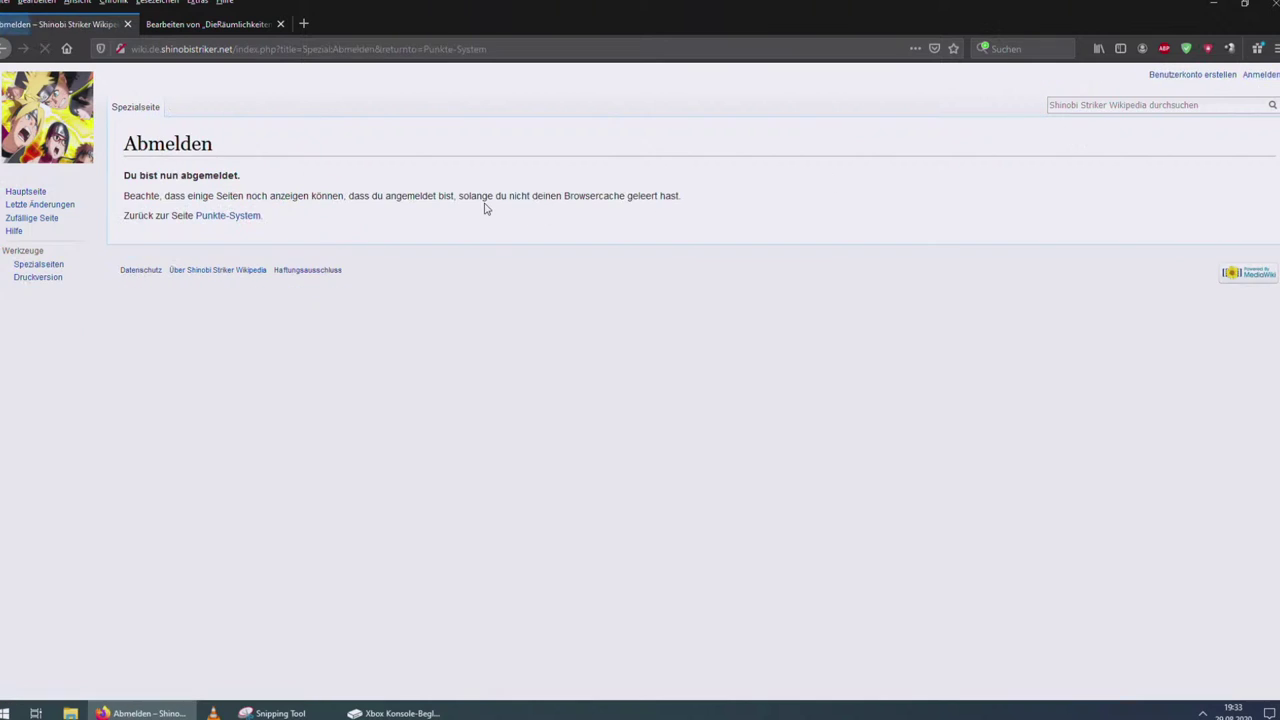
left_click(1272, 4)
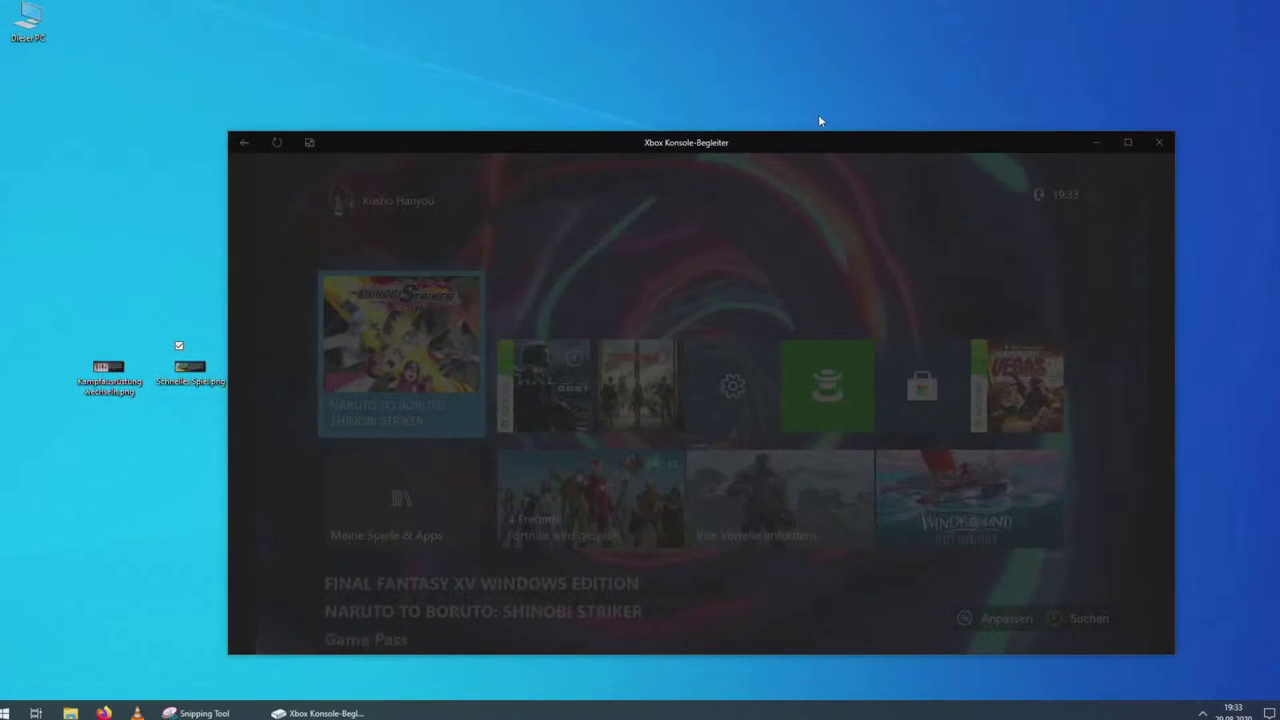
Move the Xbox Konsole-Begleiter window away from the desktop images and check the file properties of Kampfausrüstung wechseln.png.
left_click_drag(820, 120, 881, 101)
left_click(195, 355)
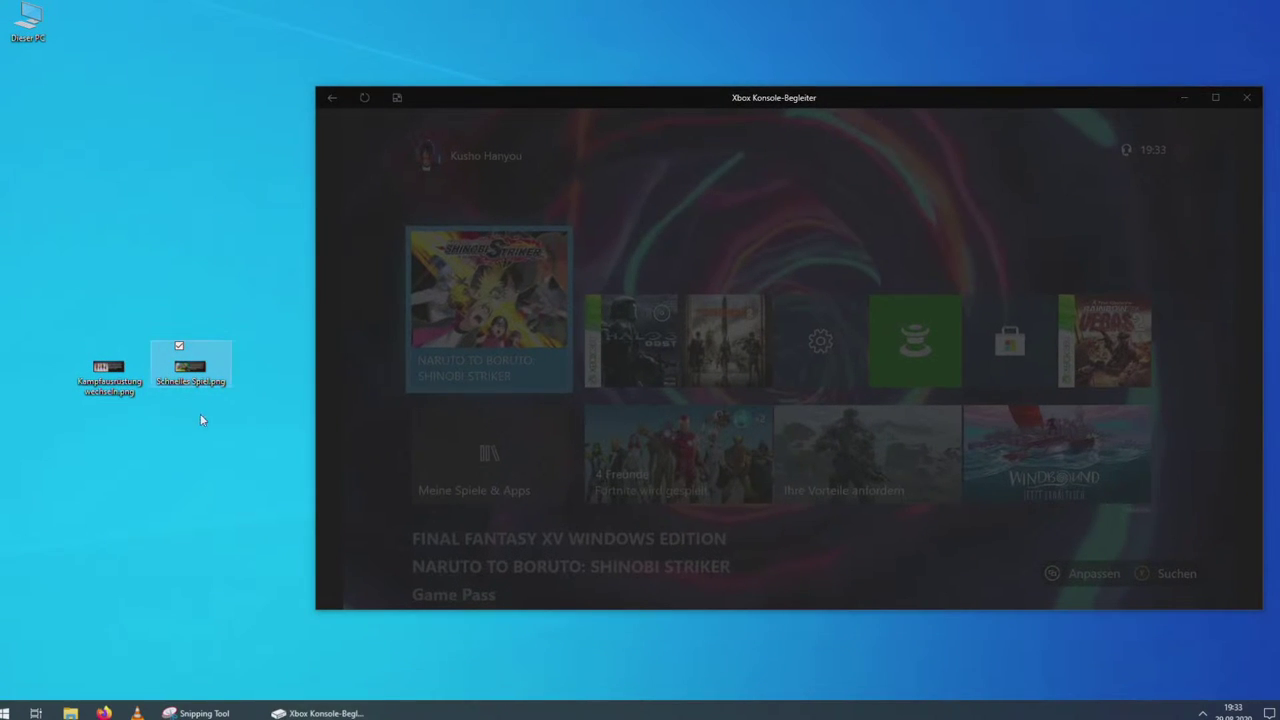
double_click(108, 370)
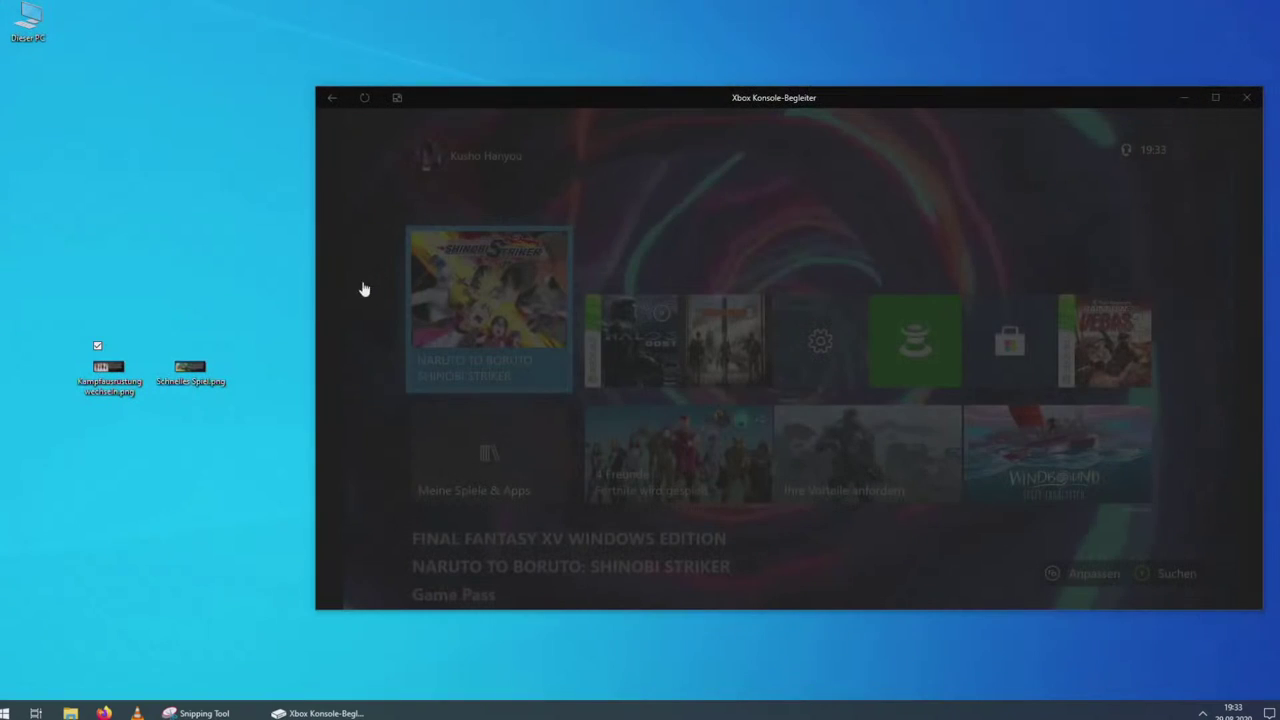
right_click(73, 370)
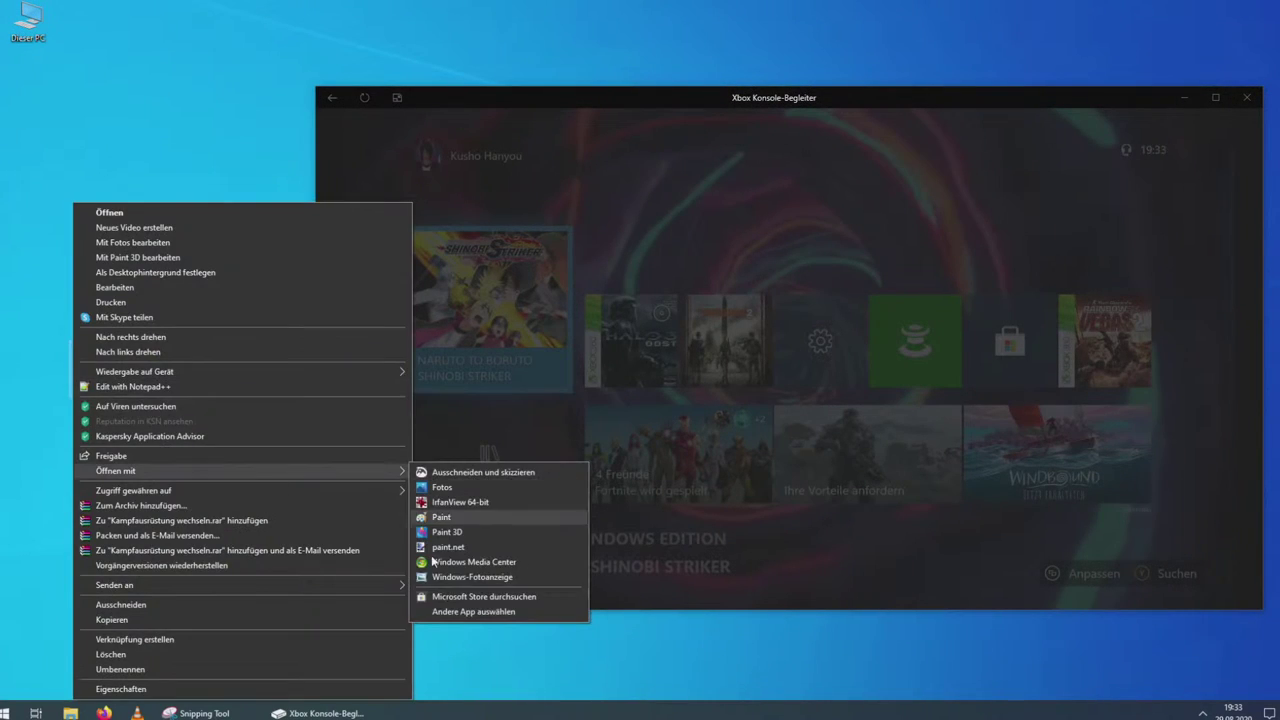
left_click(344, 690)
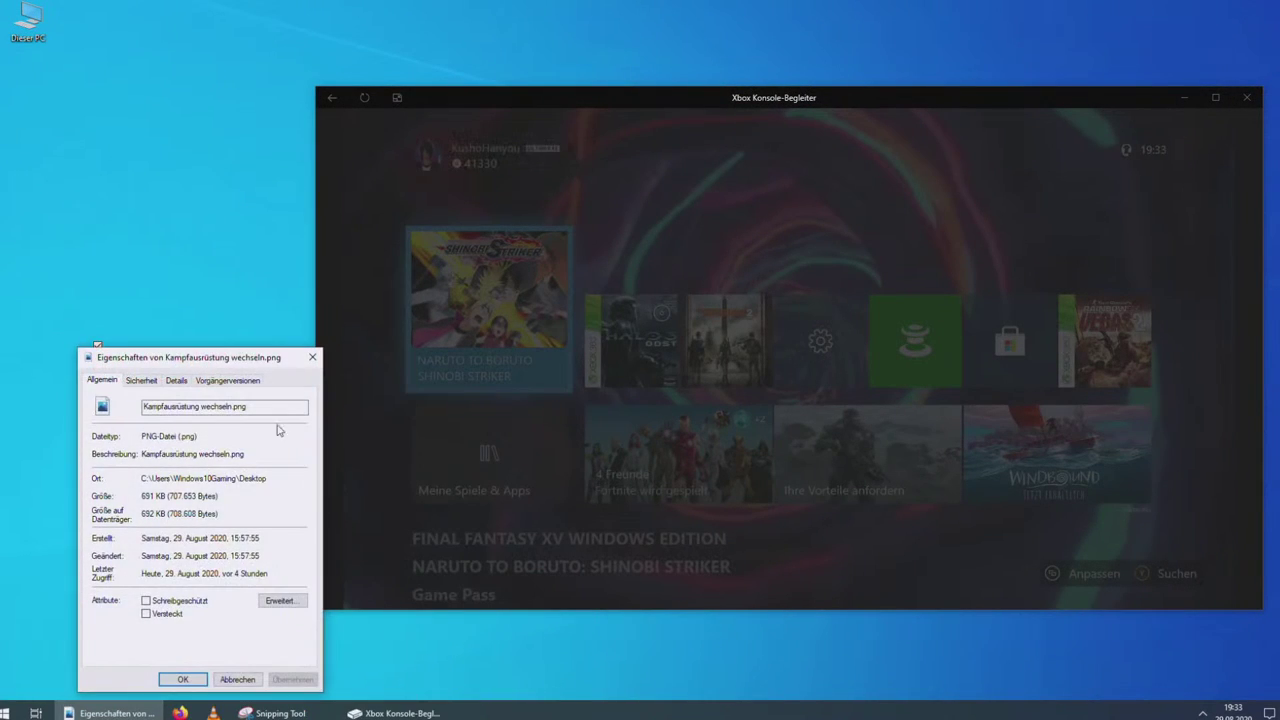
left_click(312, 357)
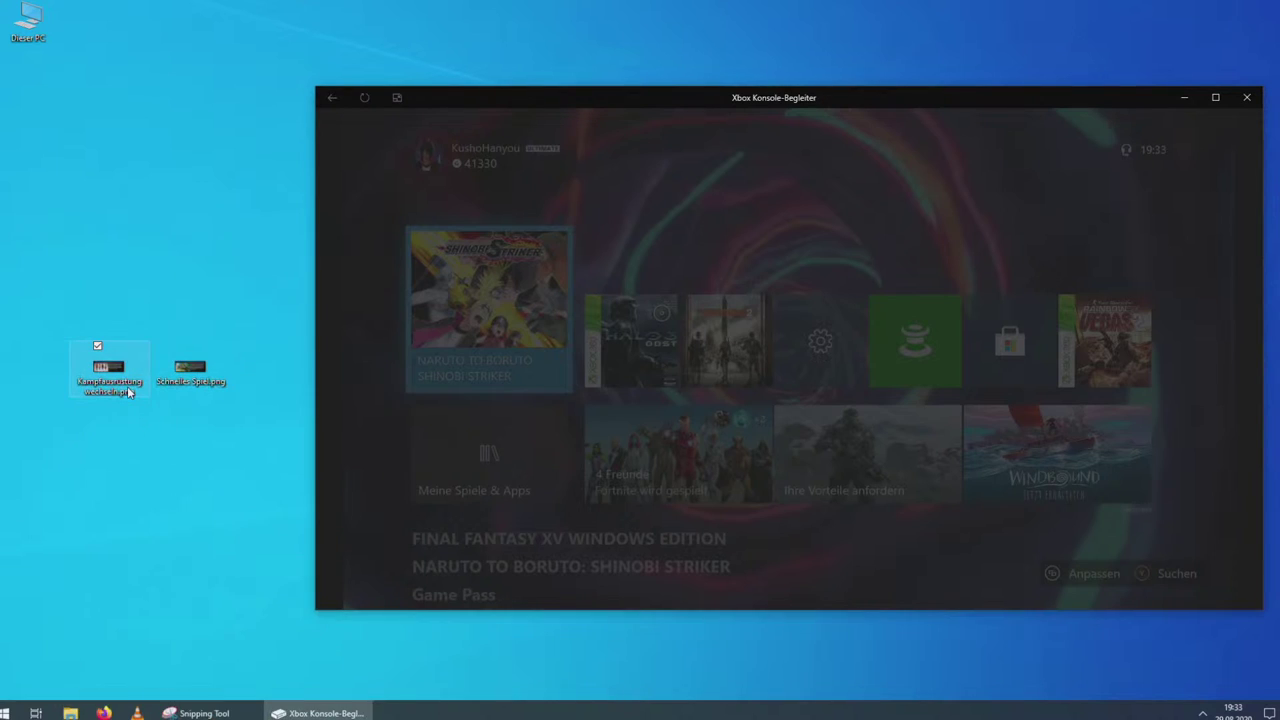
View Kampfausrüstung wechseln.png enlarged in Windows-Fotoanzeige and close the viewer.
right_click(130, 388)
mouse_move(185, 471)
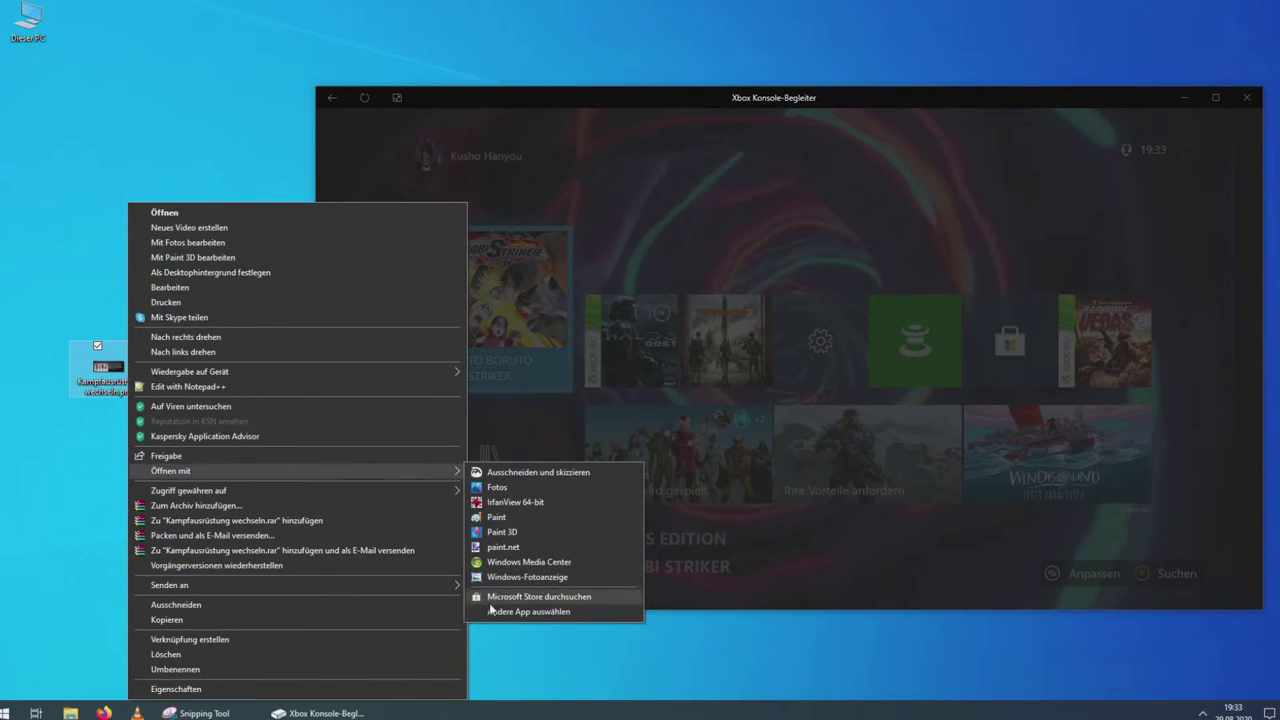
left_click(527, 577)
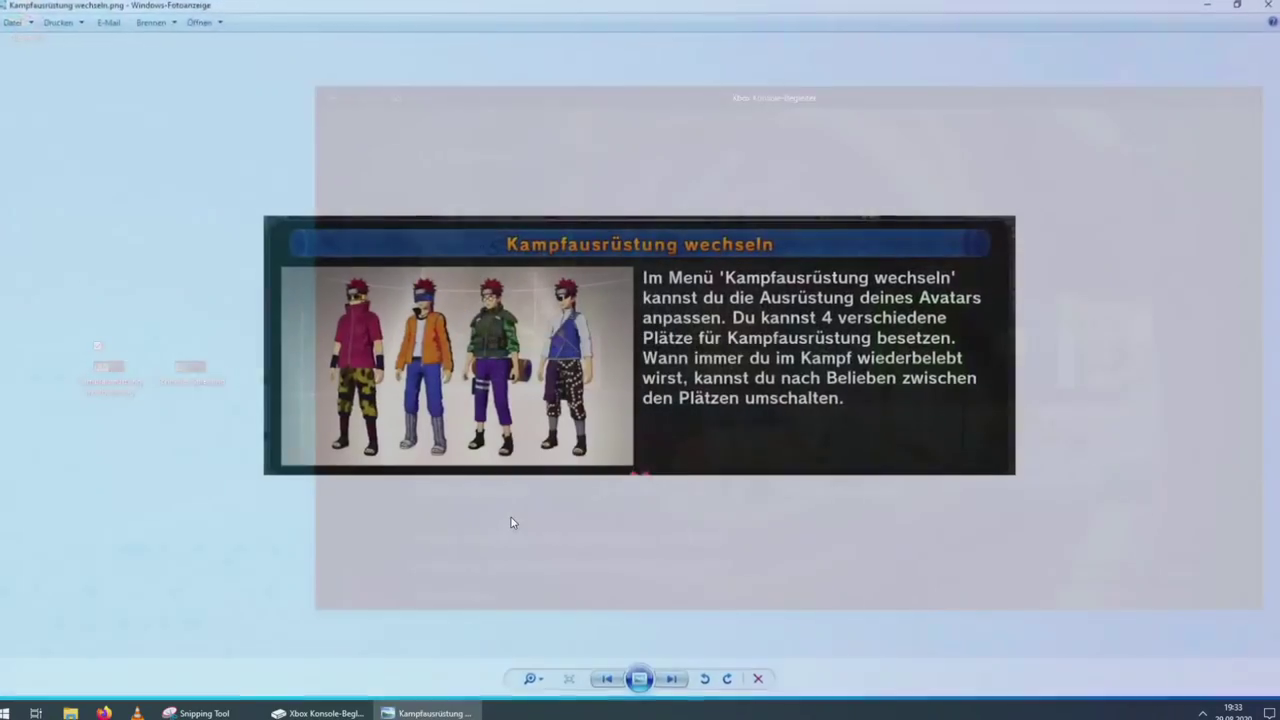
scroll(510, 522, "up", 2)
scroll(510, 522, "down", 2)
scroll(480, 540, "up", 2)
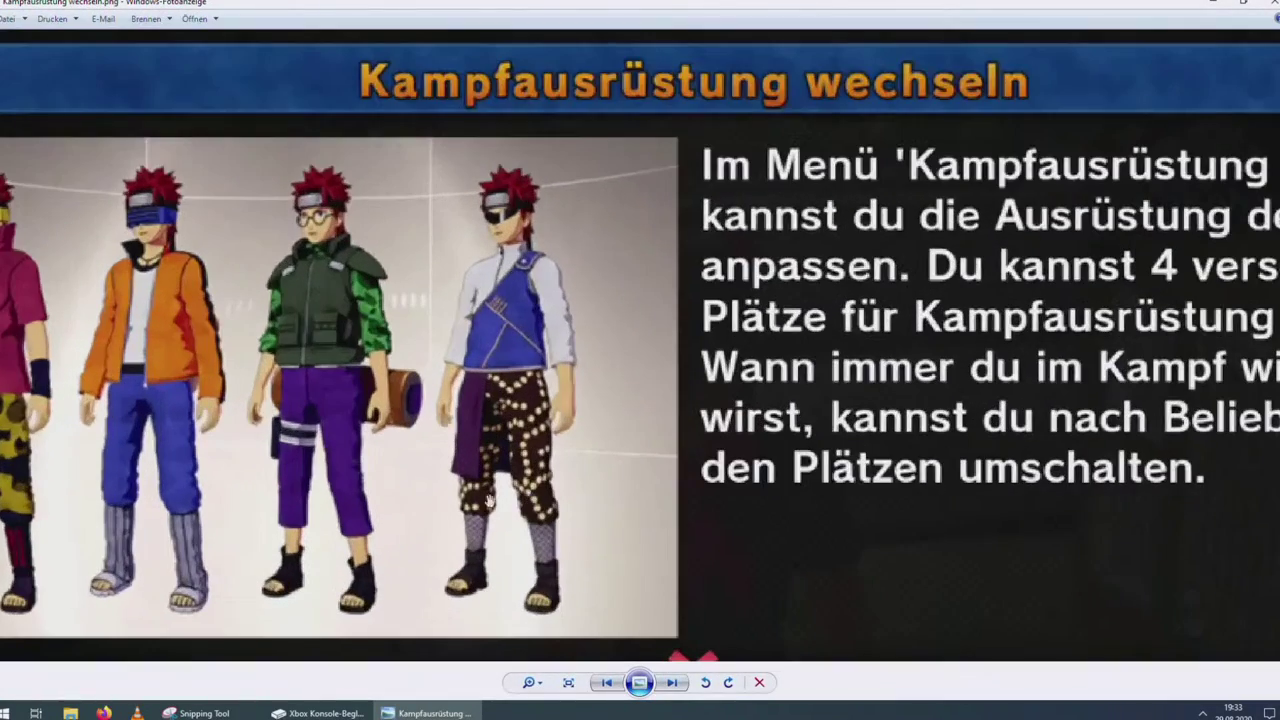
scroll(433, 593, "up", 2)
scroll(433, 593, "down", 2)
left_click(1268, 3)
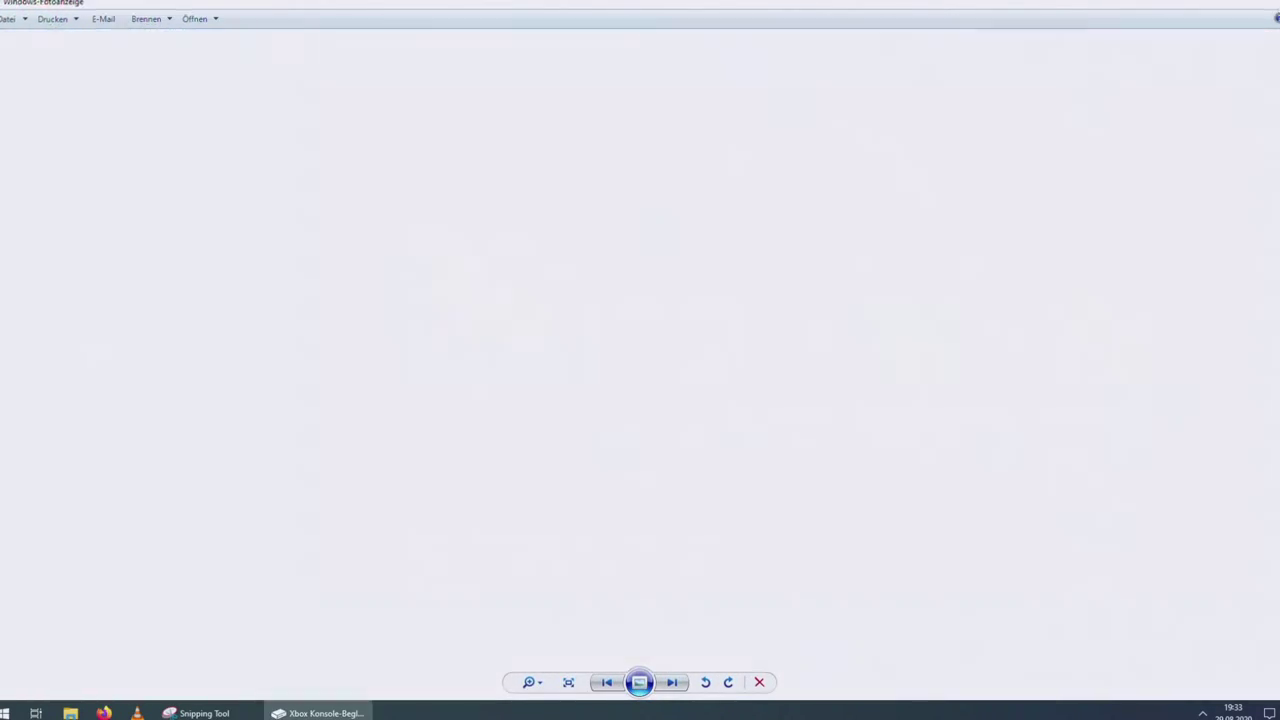
Delete the images Schnelles Spiel.png and Kampfausrüstung wechseln.png from the desktop.
left_click(190, 372)
key("Delete")
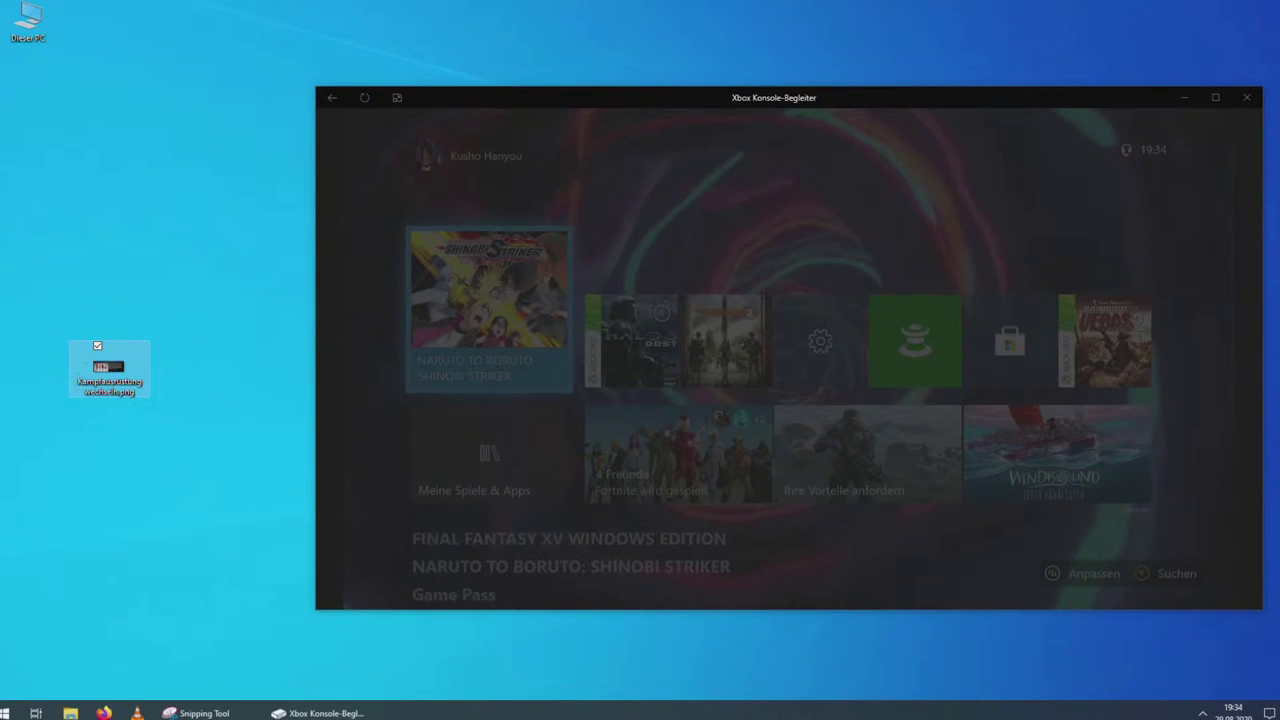
key("Delete")
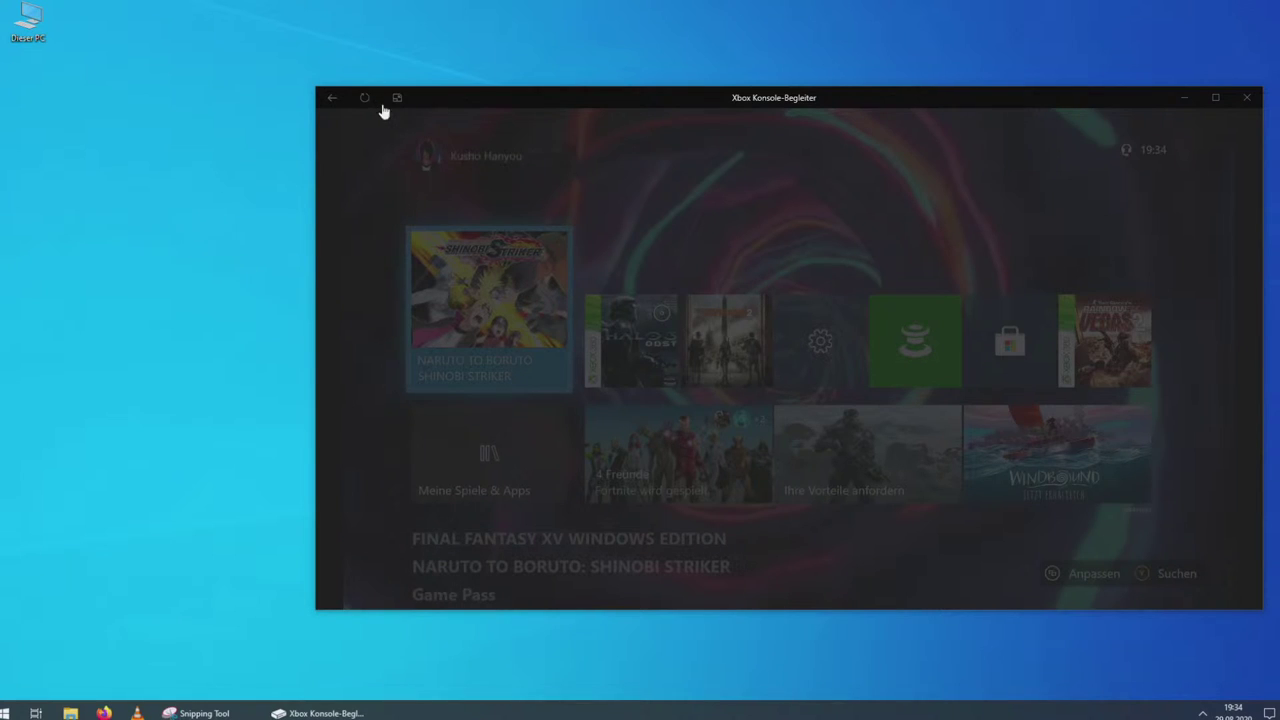
Move the Xbox Konsole-Begleiter window across the desktop and close it.
left_click(452, 97)
left_click_drag(452, 97, 211, 73)
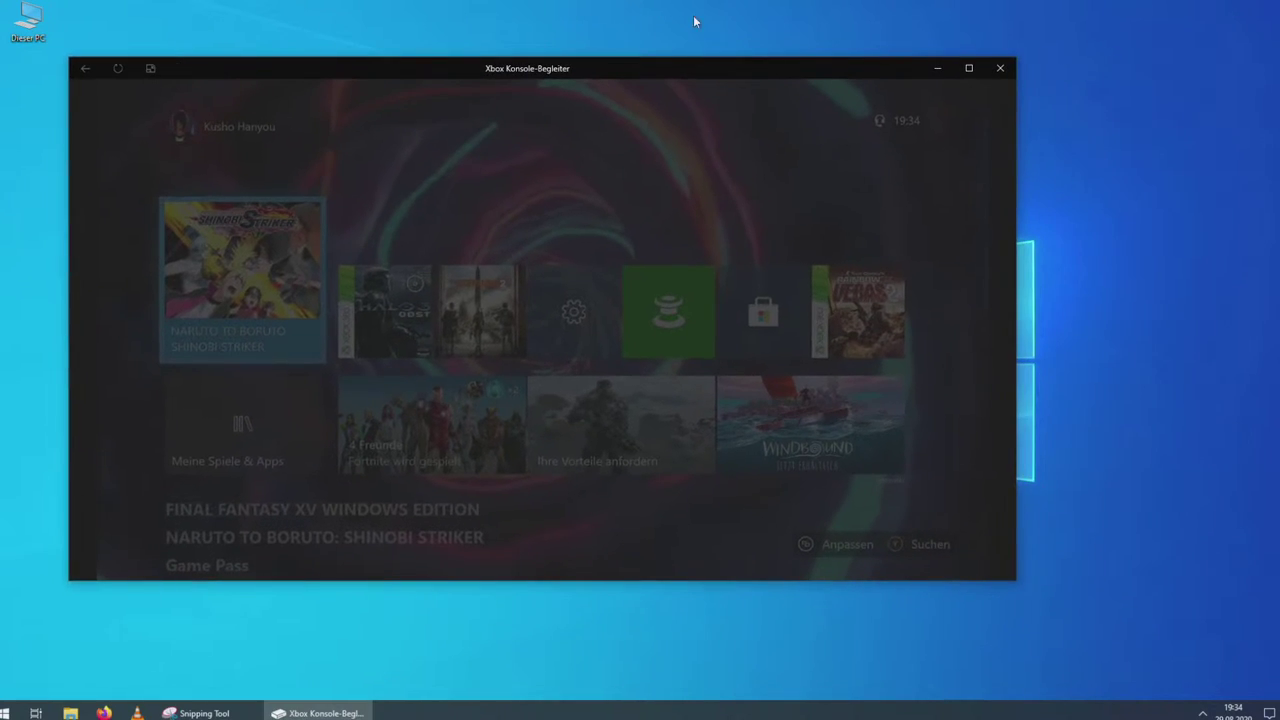
left_click(1000, 68)
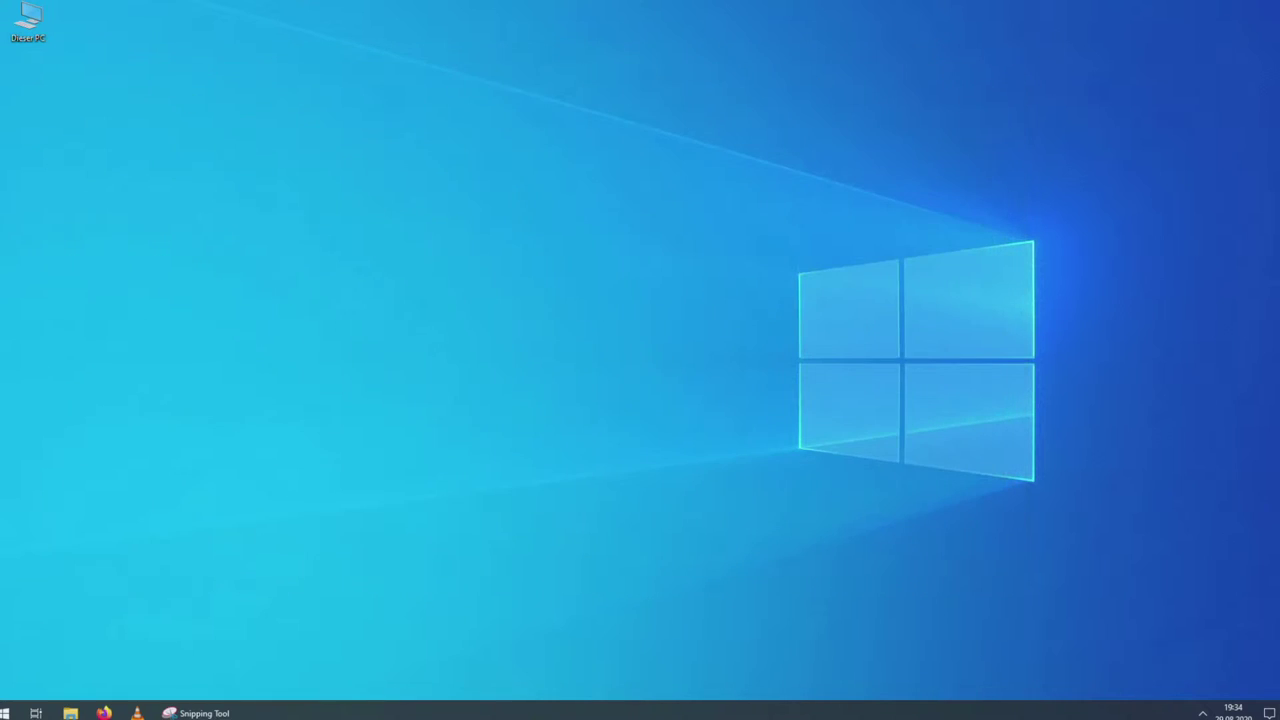